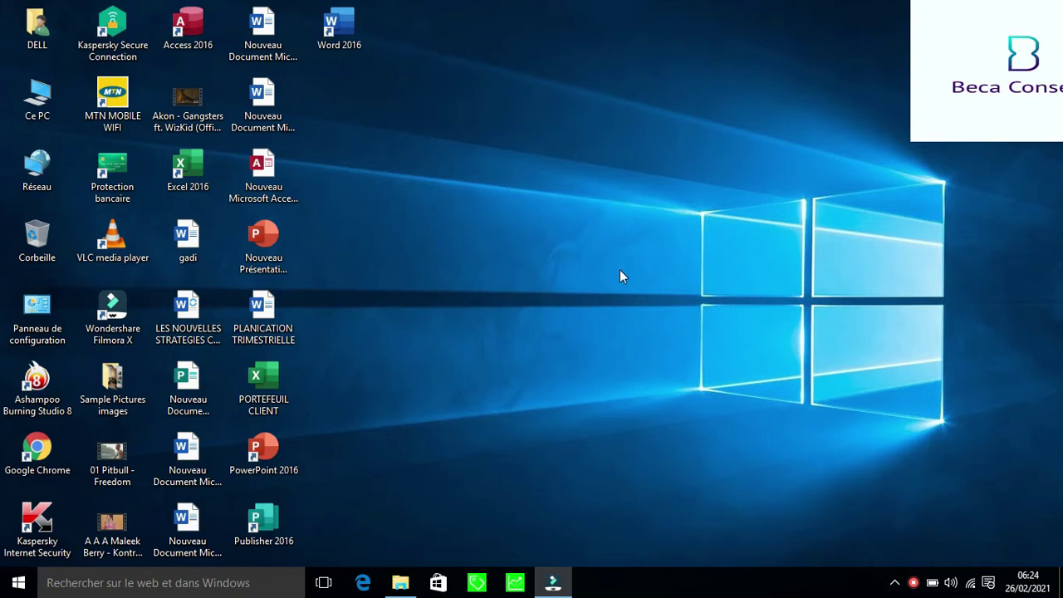
Launch Sage 100c Comptabilité Premium from the taskbar icon
click(515, 584)
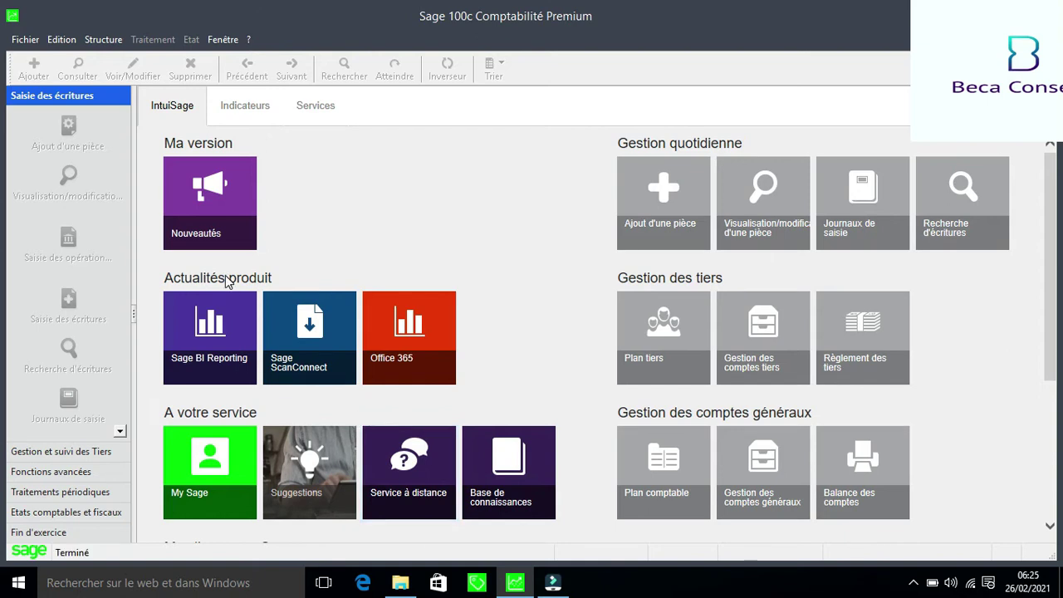
Open the DEMO COMPTA accounting file and confirm Administrator access
click(22, 40)
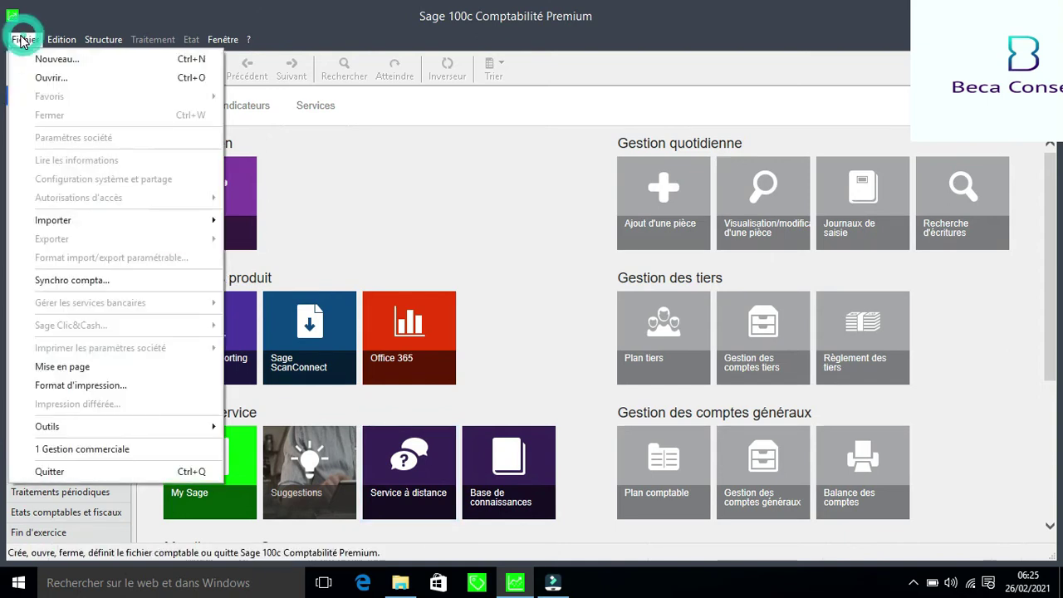
click(50, 78)
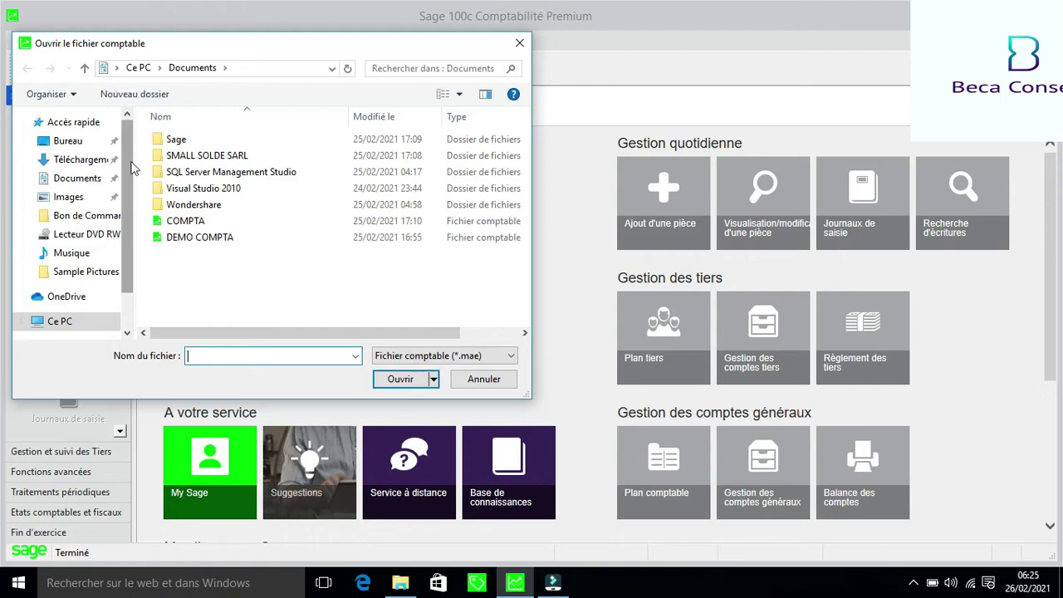
click(204, 240)
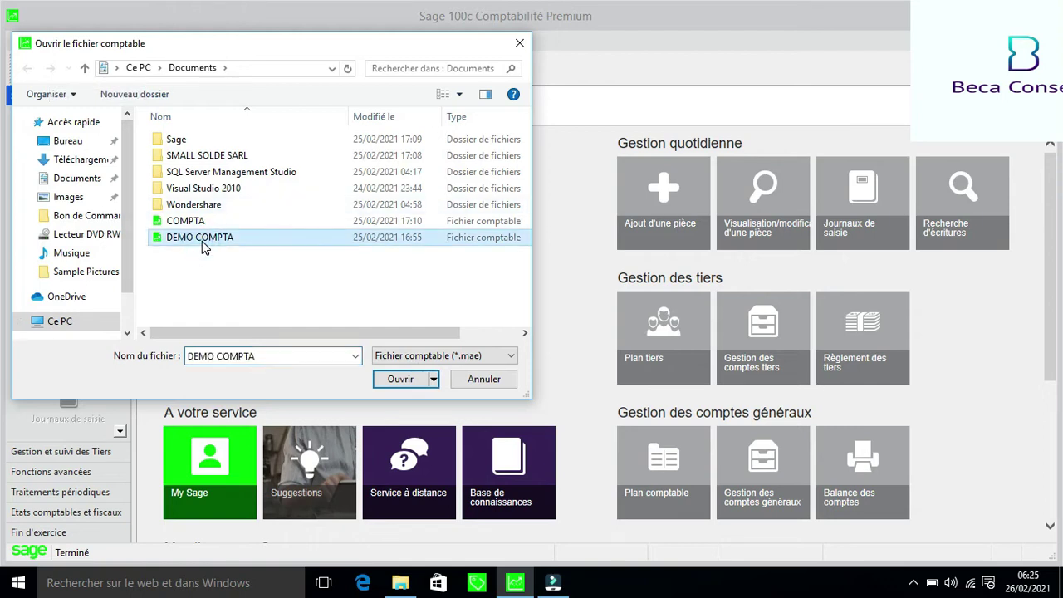
click(400, 382)
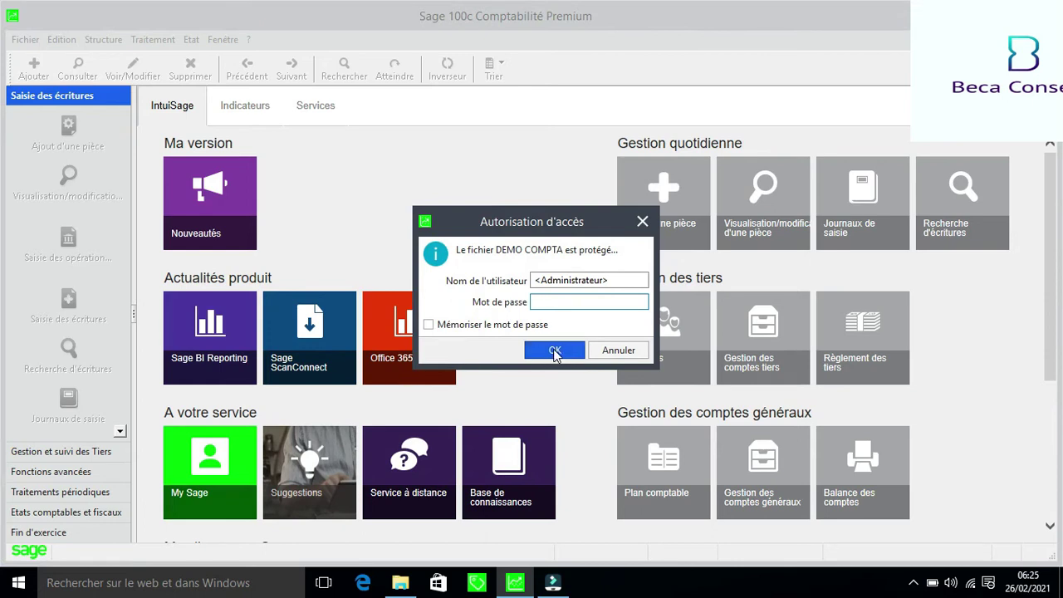
click(554, 349)
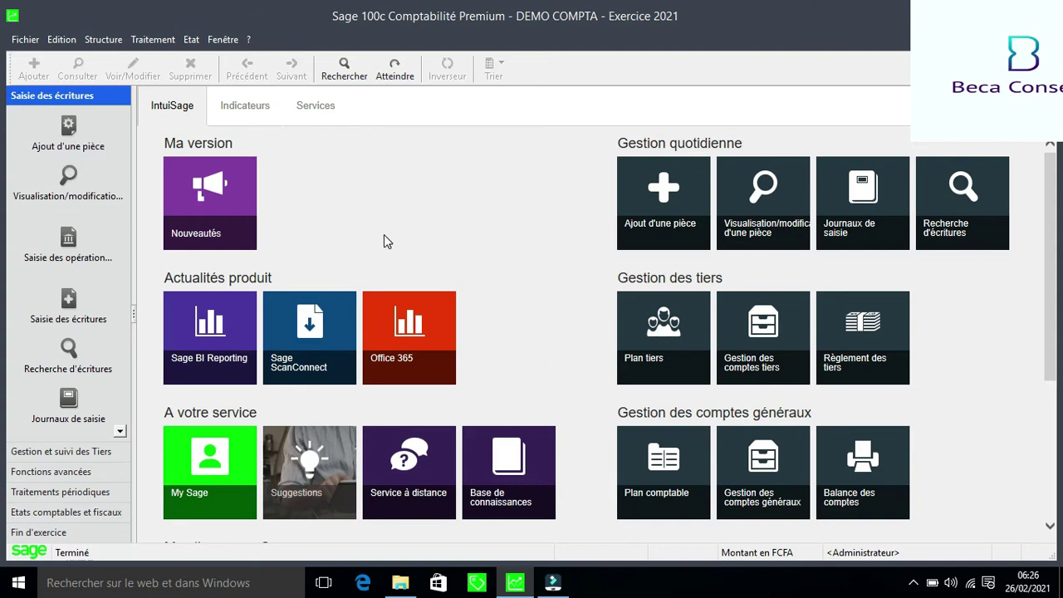
Open Structure > Fusion and keep Plan comptable as the element to merge
click(108, 42)
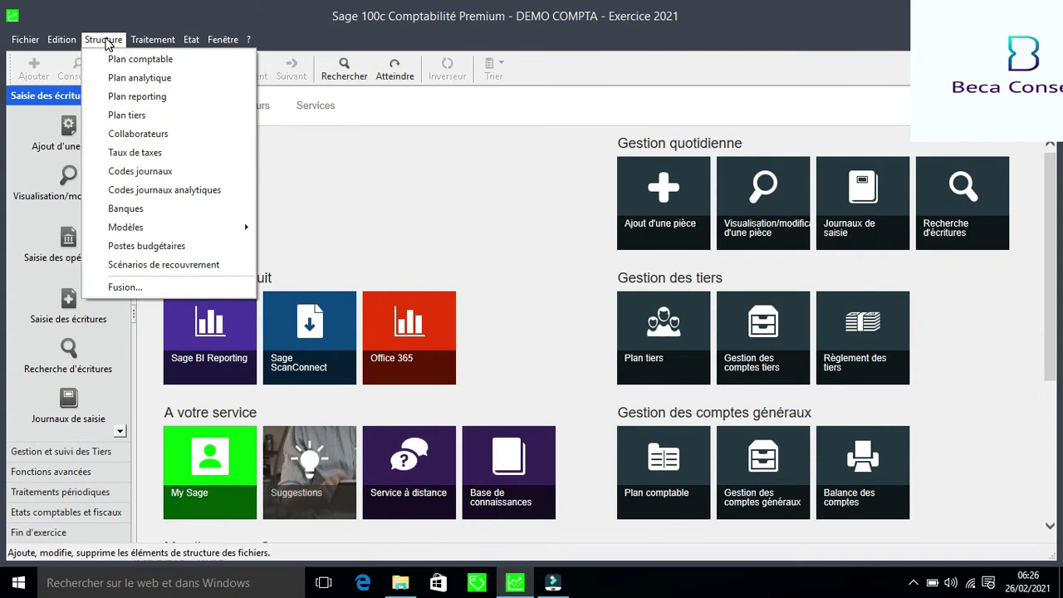
click(178, 287)
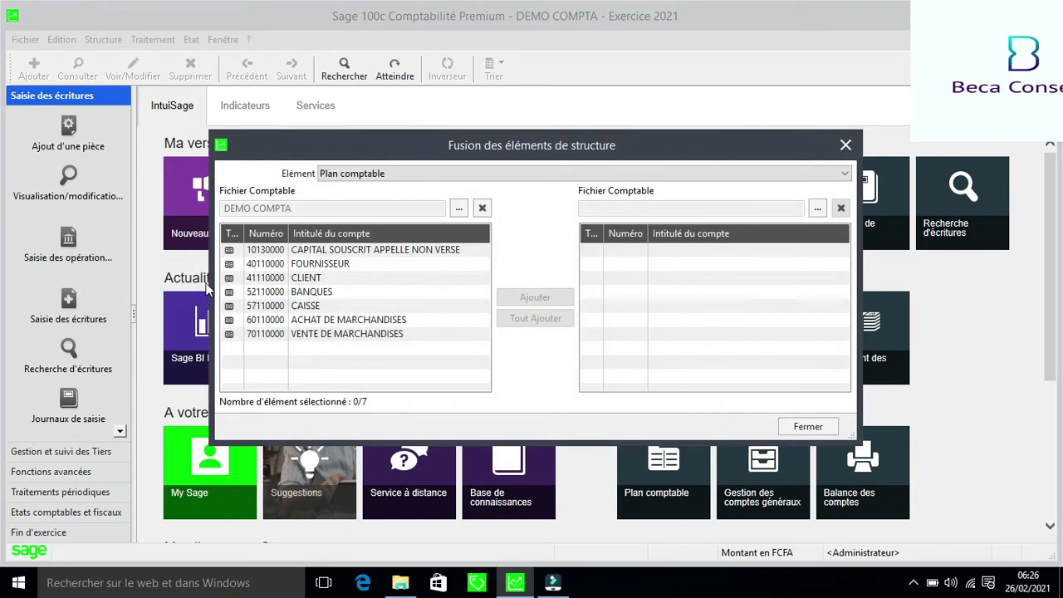
click(845, 173)
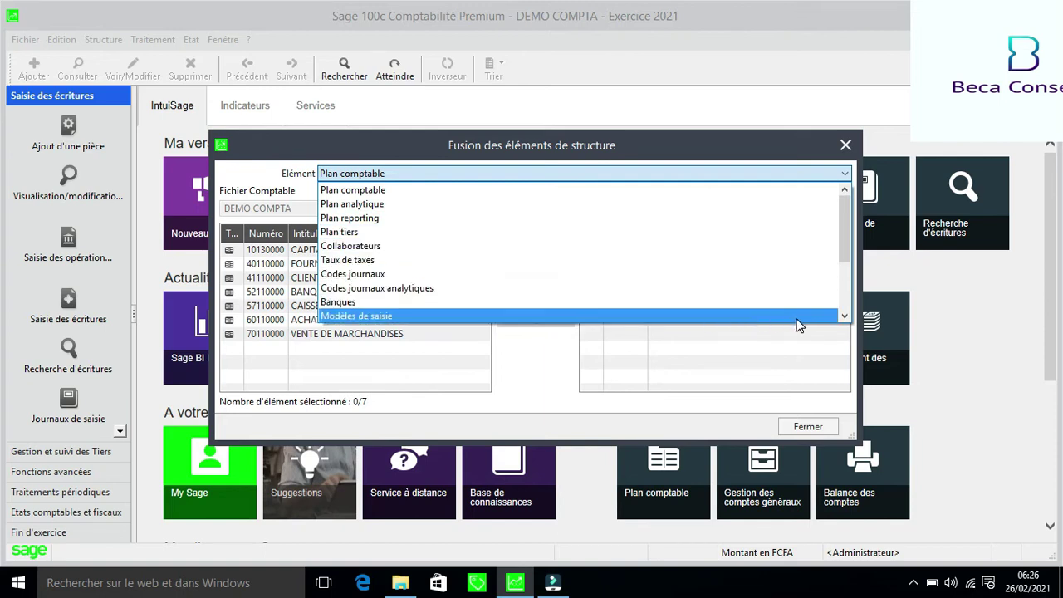
click(844, 317)
click(844, 317)
click(844, 317)
click(844, 317)
click(844, 317)
click(844, 317)
click(845, 317)
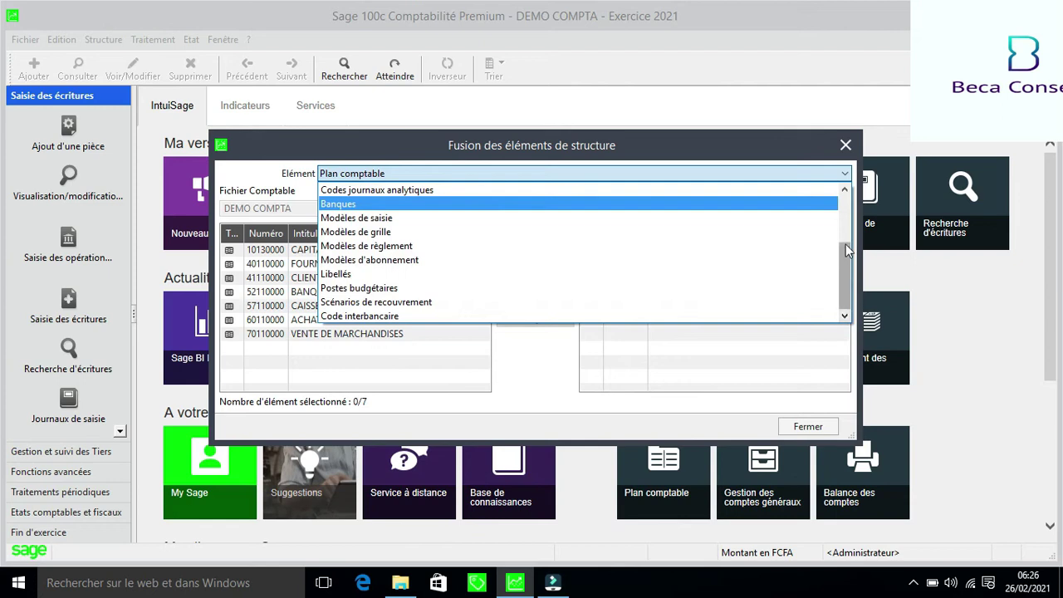
click(844, 202)
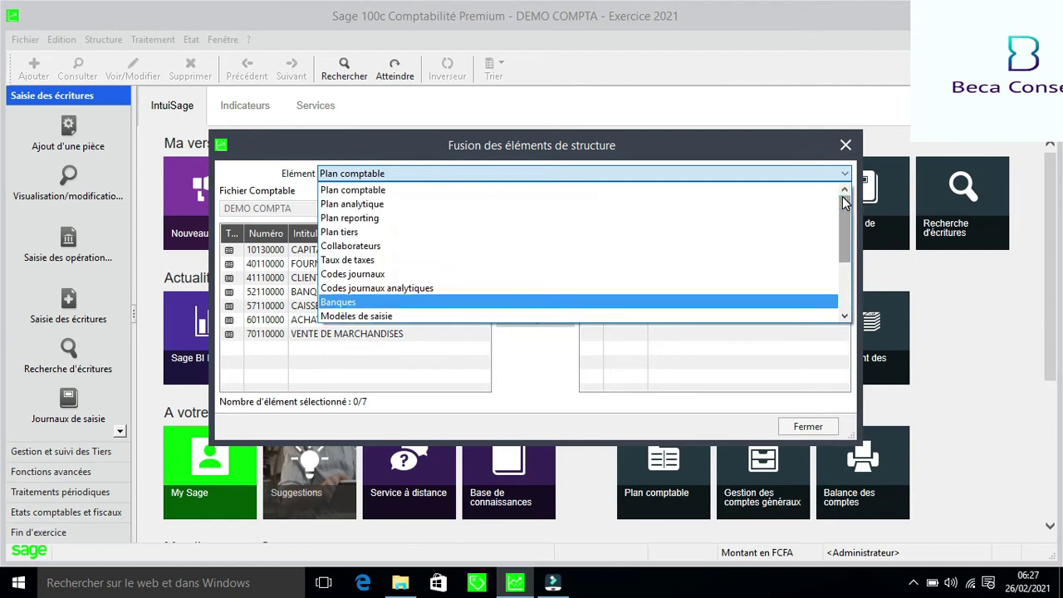
click(693, 190)
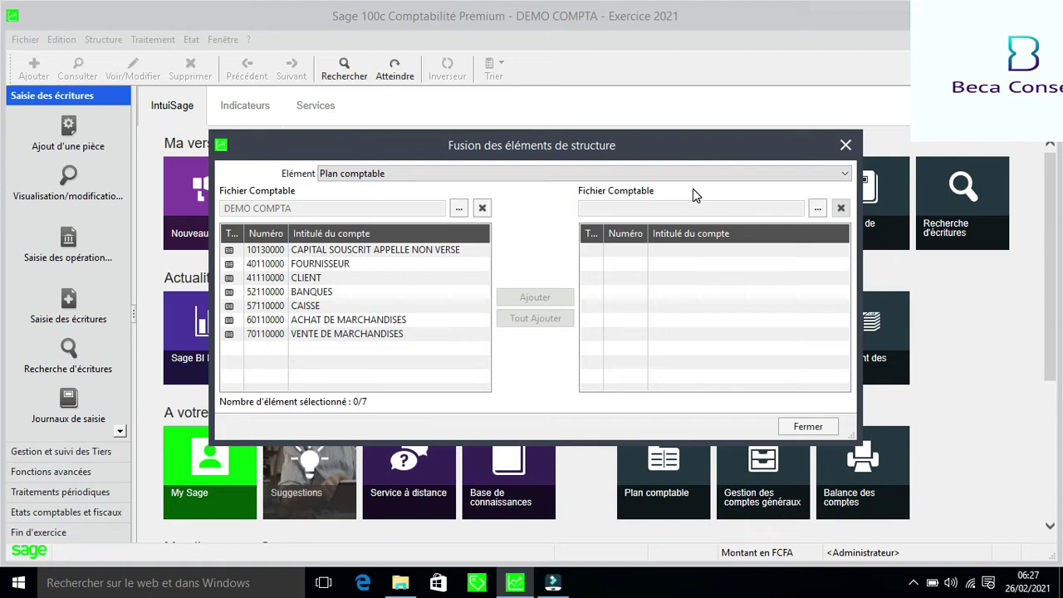
Load the COMPTA file as the right-hand merge source, entering its password
click(817, 210)
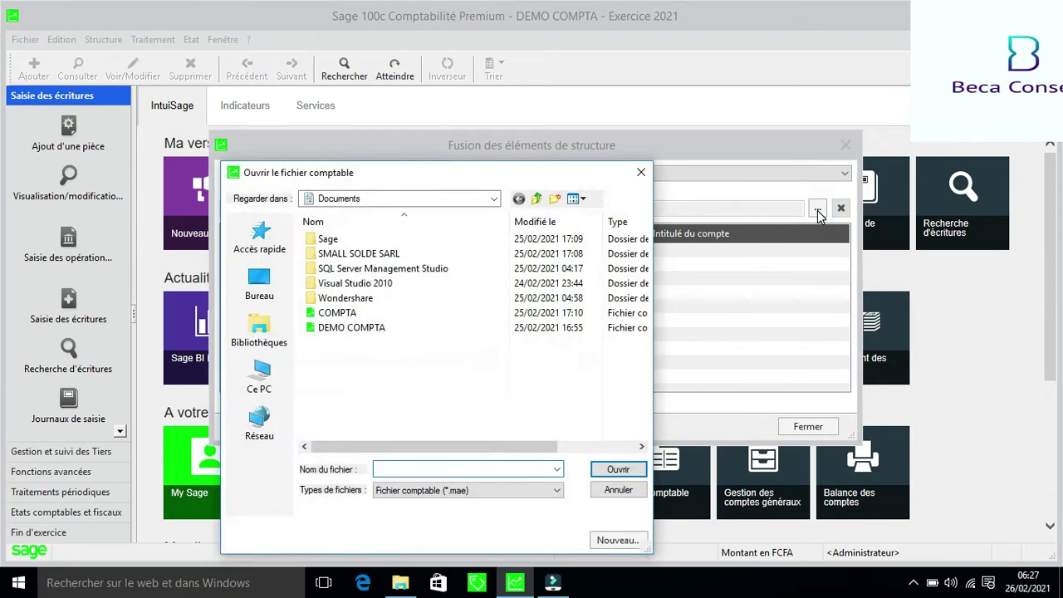
click(350, 315)
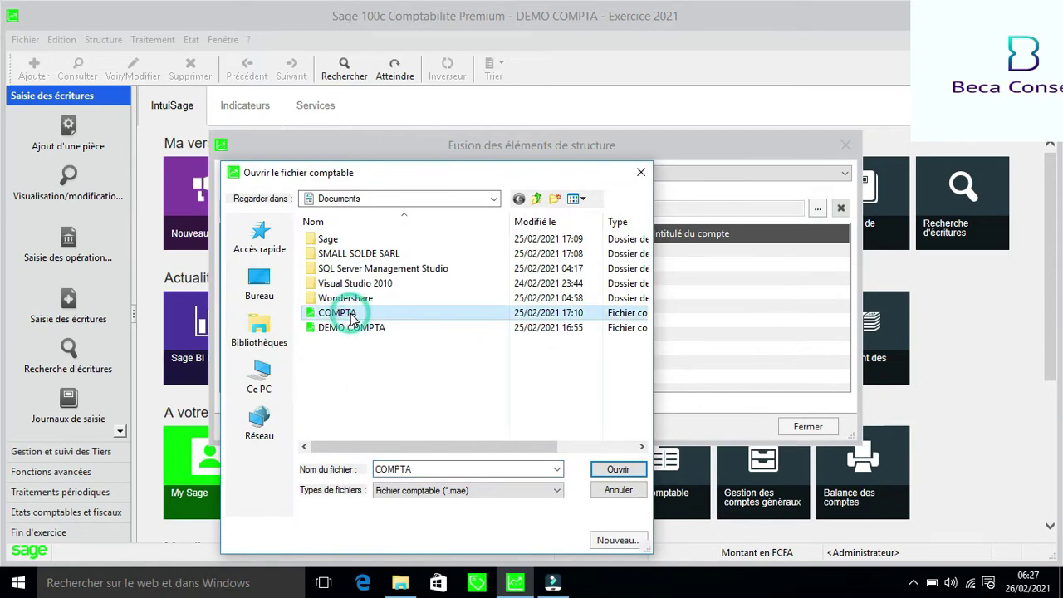
click(618, 470)
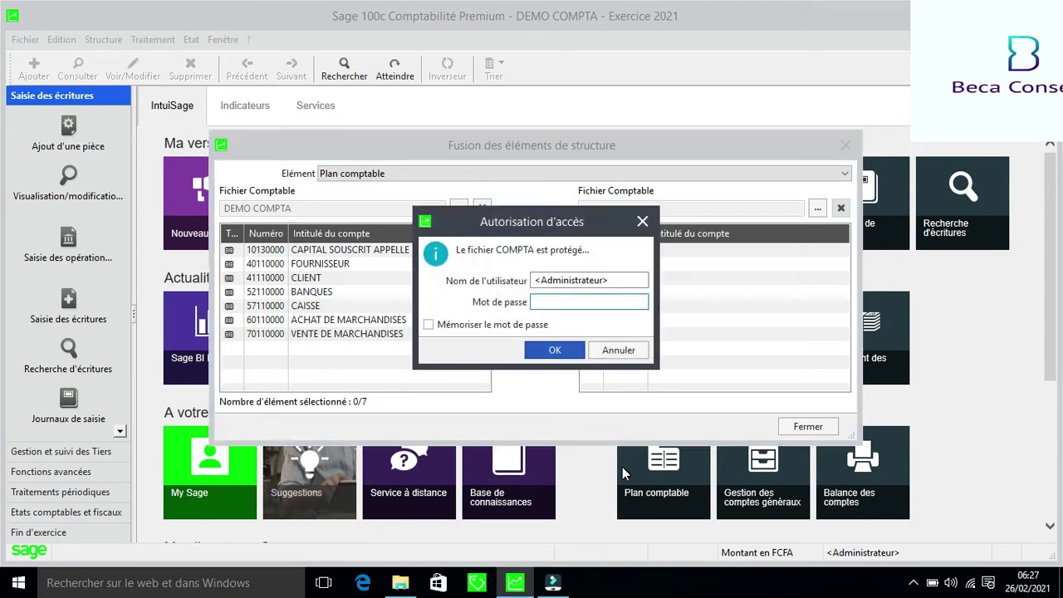
text(••••••••)
click(555, 349)
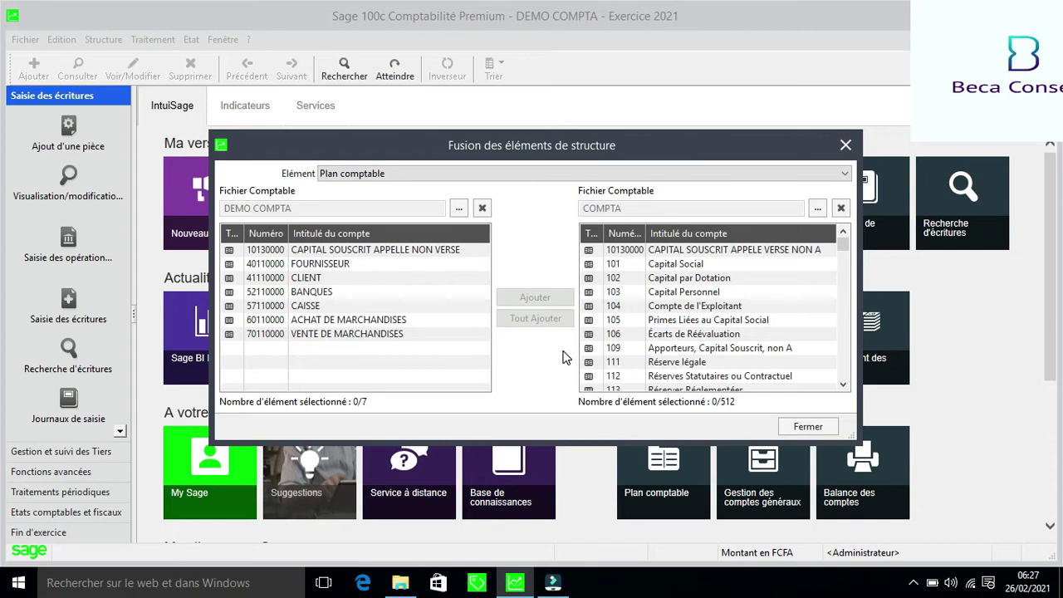
Add all COMPTA accounts to DEMO COMPTA, accepting modifications and copies for all items
click(671, 322)
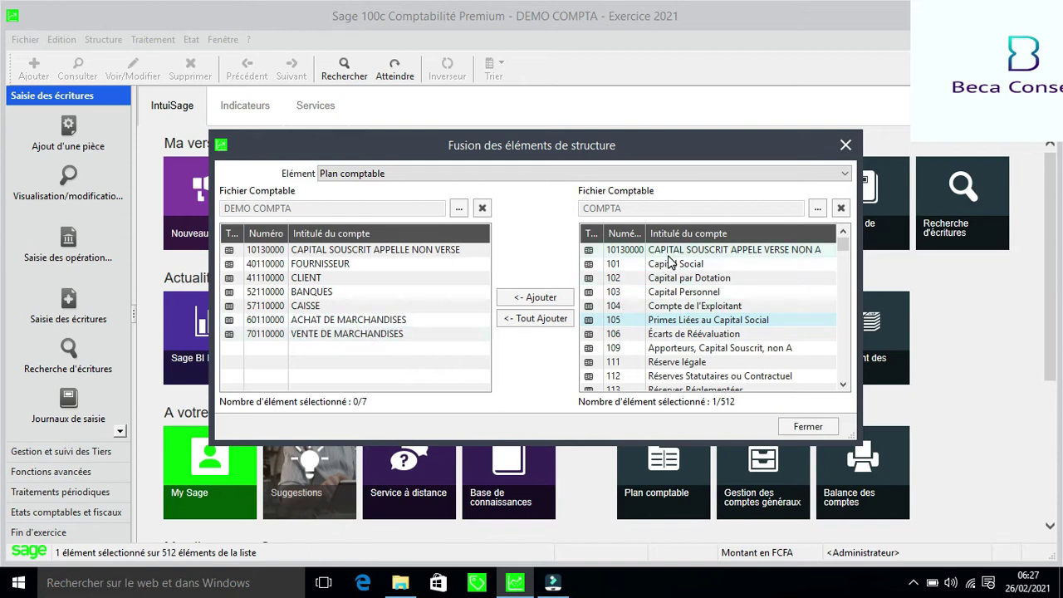
click(543, 320)
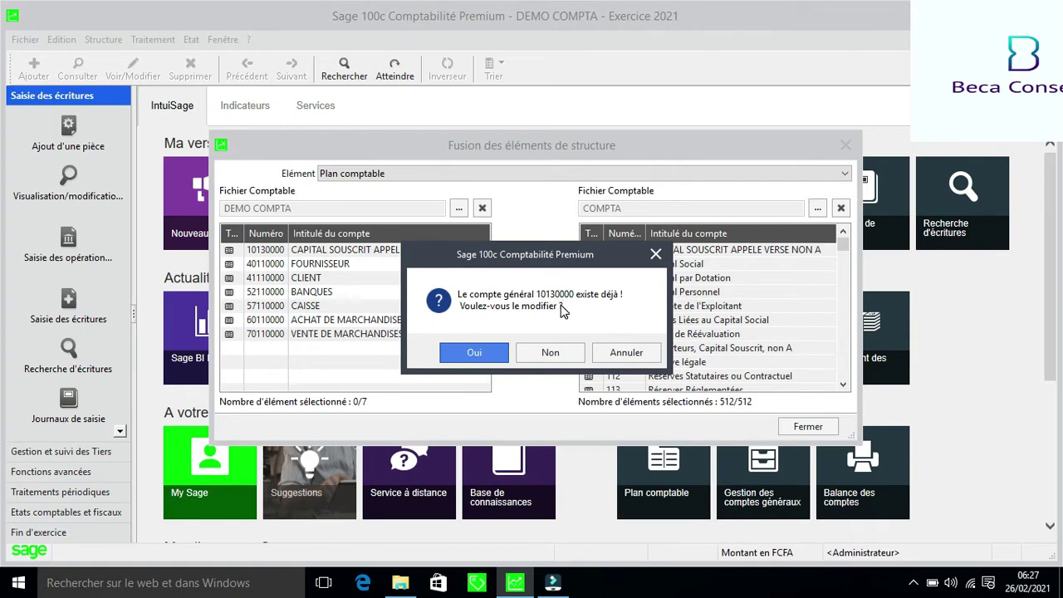
click(476, 352)
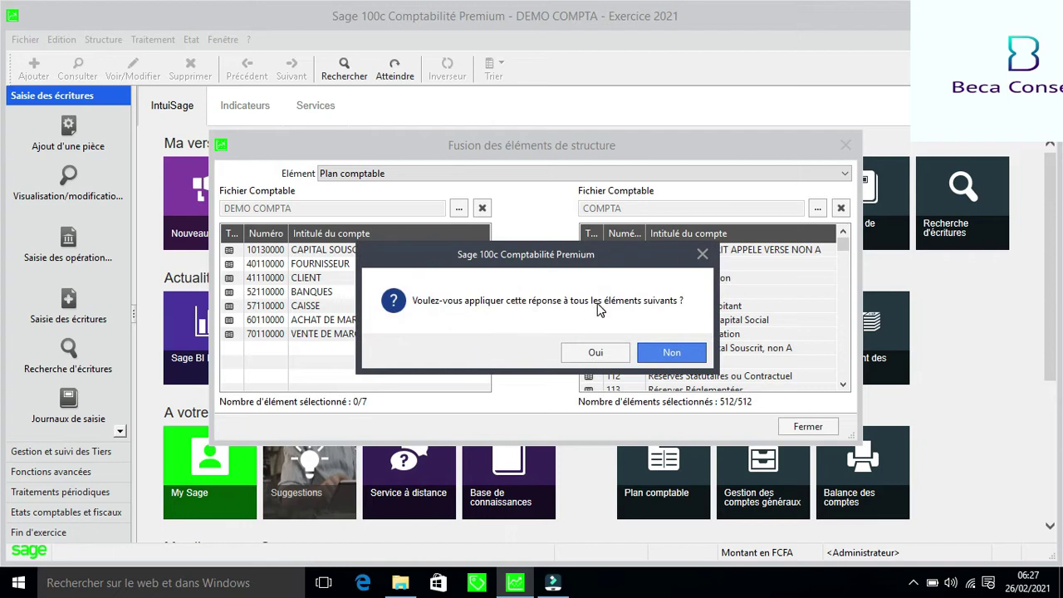
click(604, 357)
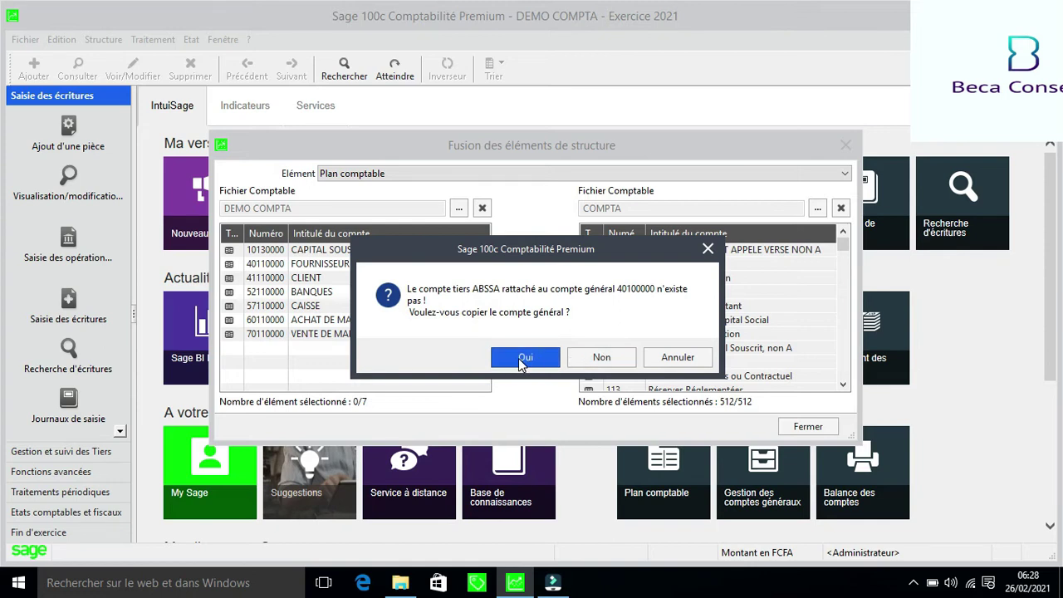
click(519, 361)
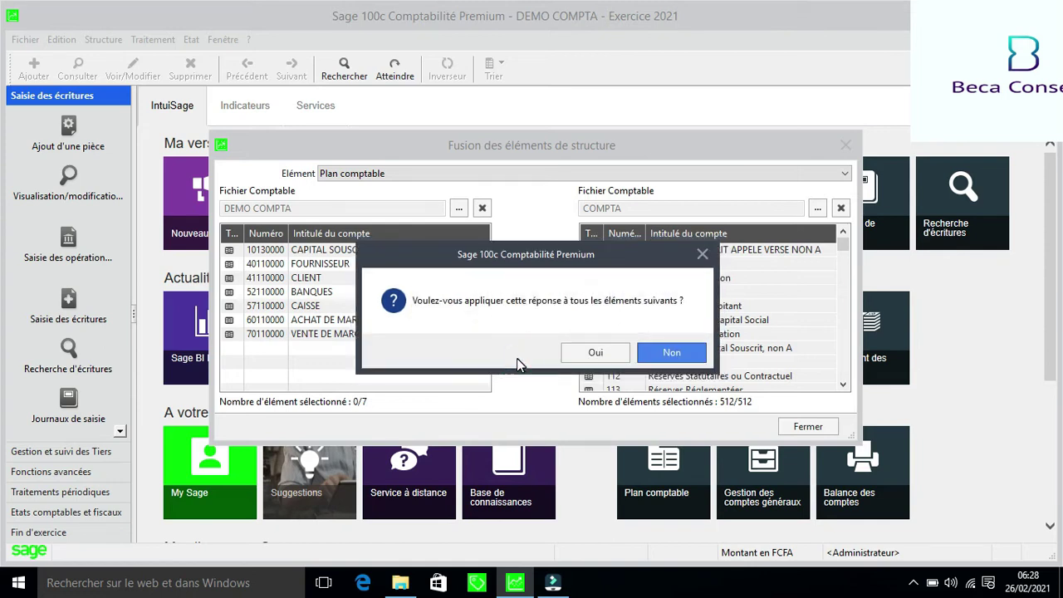
click(581, 353)
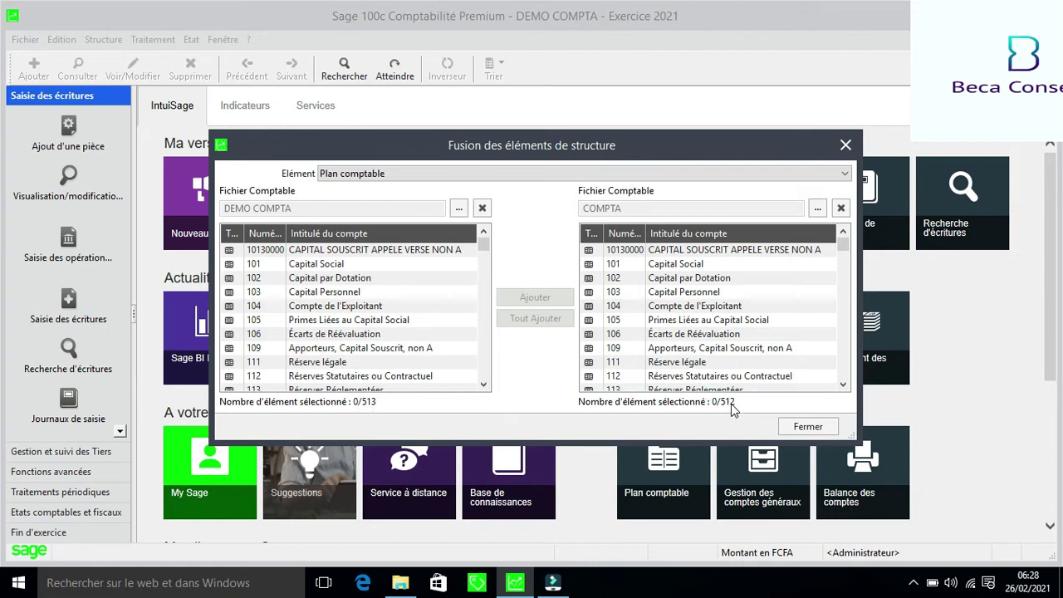
Scroll the COMPTA list, then switch the merge element to Codes journaux
click(843, 384)
drag(842, 384, 841, 383)
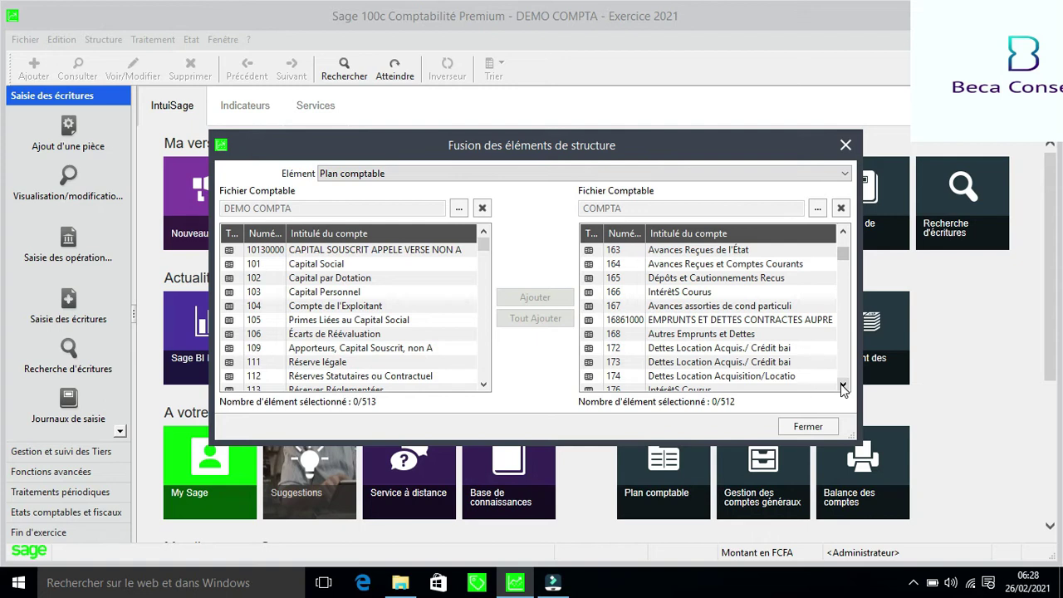
click(844, 174)
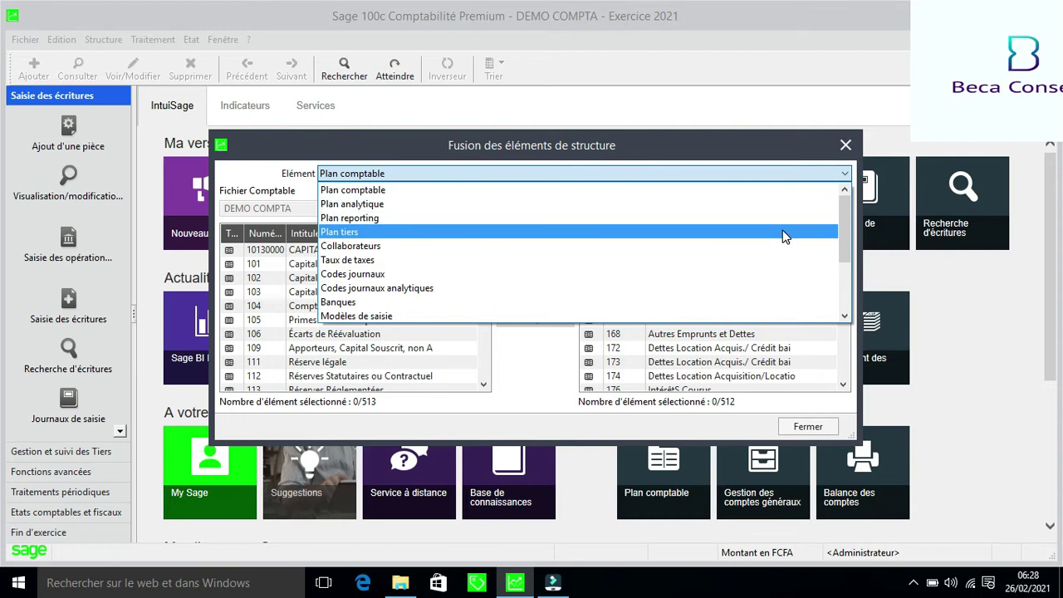
click(738, 277)
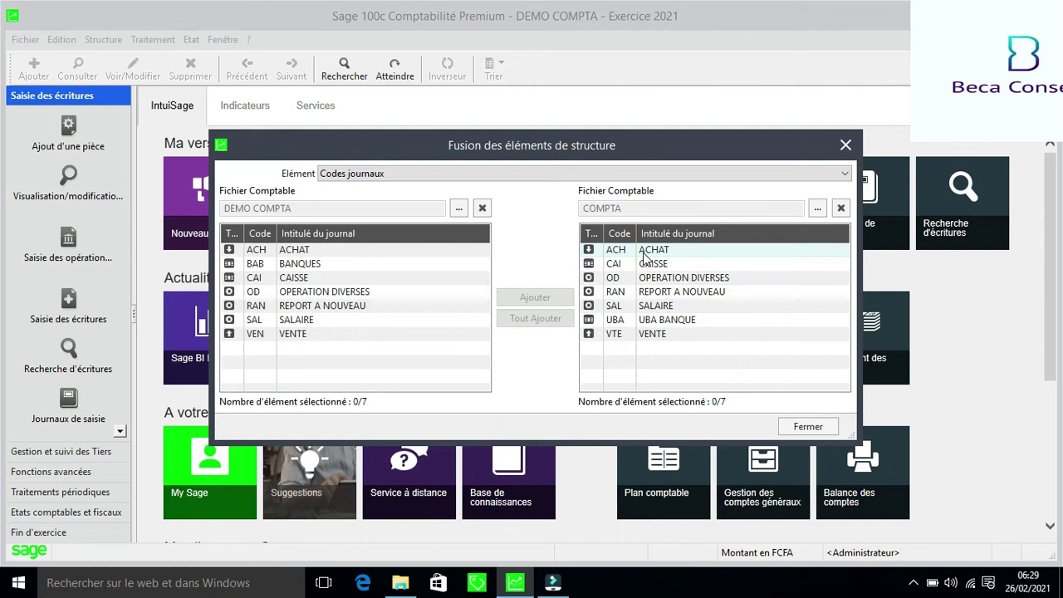
Add the UBA BANQUE journal from COMPTA to DEMO COMPTA
click(639, 322)
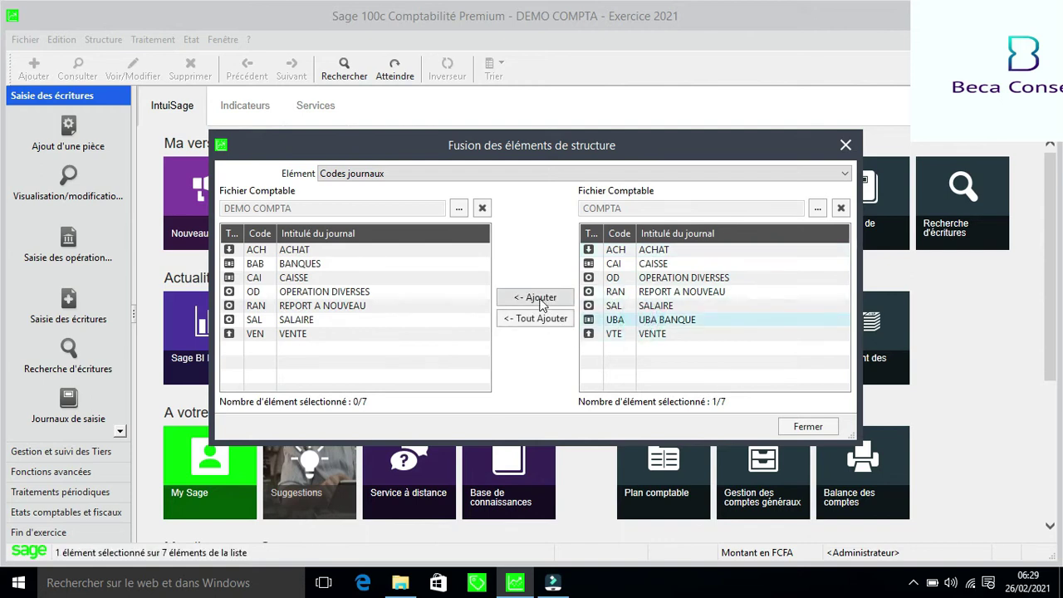
click(541, 302)
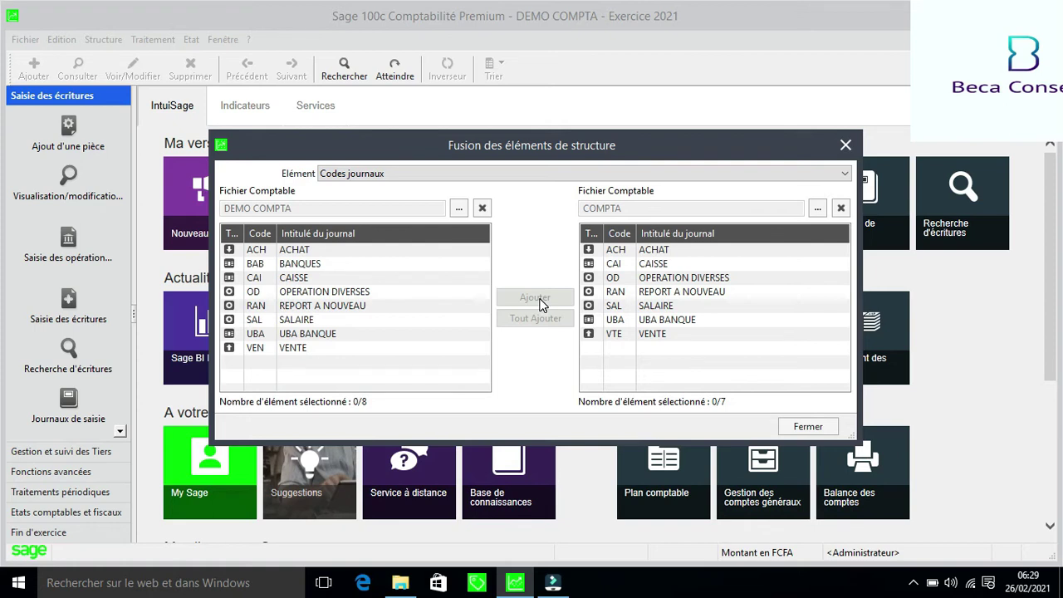
Close the Fusion des éléments de structure dialog
click(845, 146)
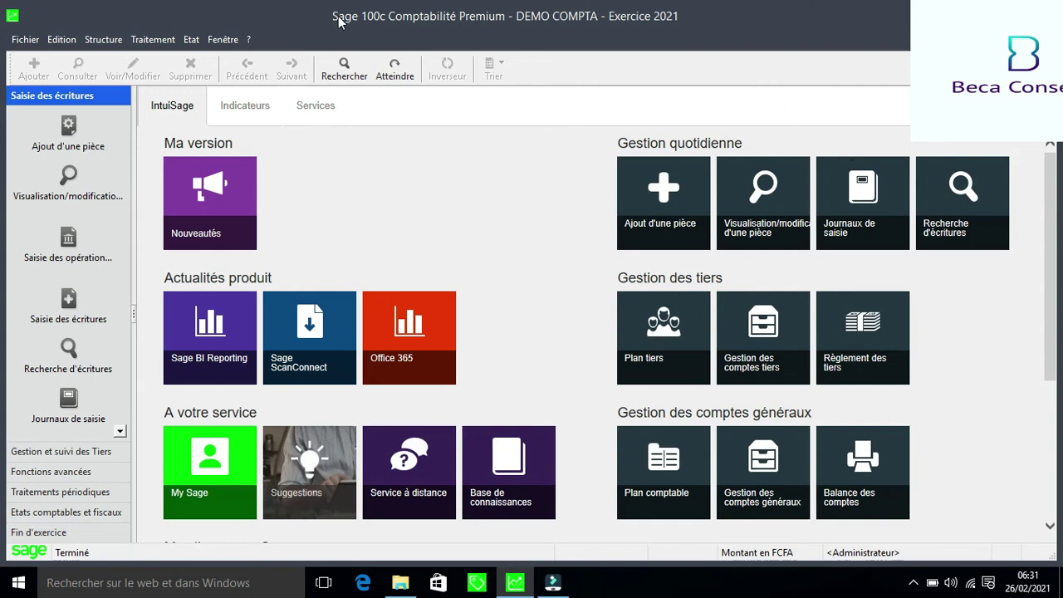
Create a new entry model in Modèles de saisie titled ACHAT DE MARCHANDISES
click(103, 39)
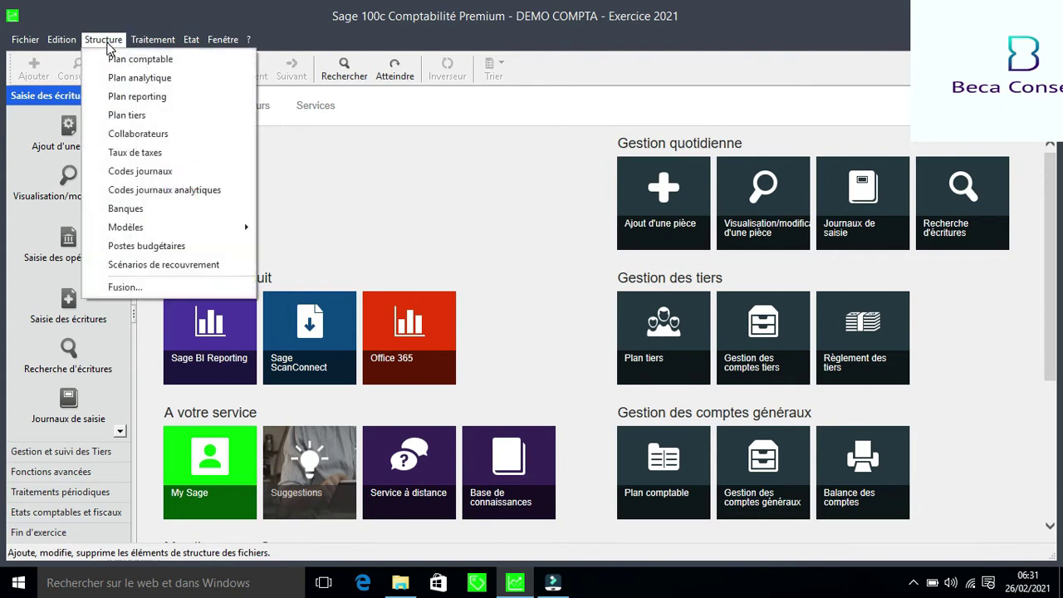
mouse_move(171, 229)
click(305, 231)
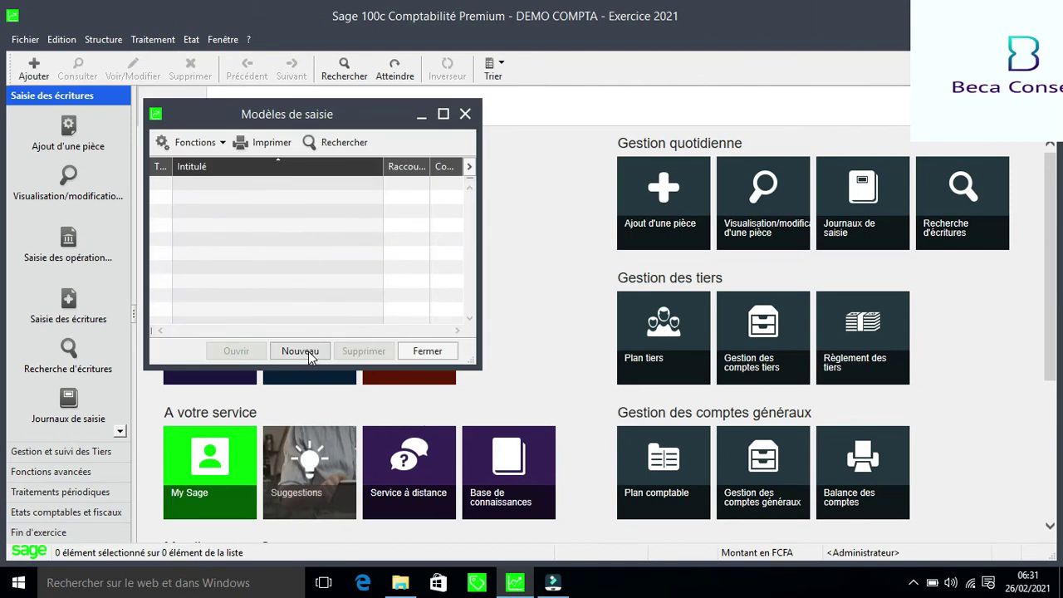
click(300, 350)
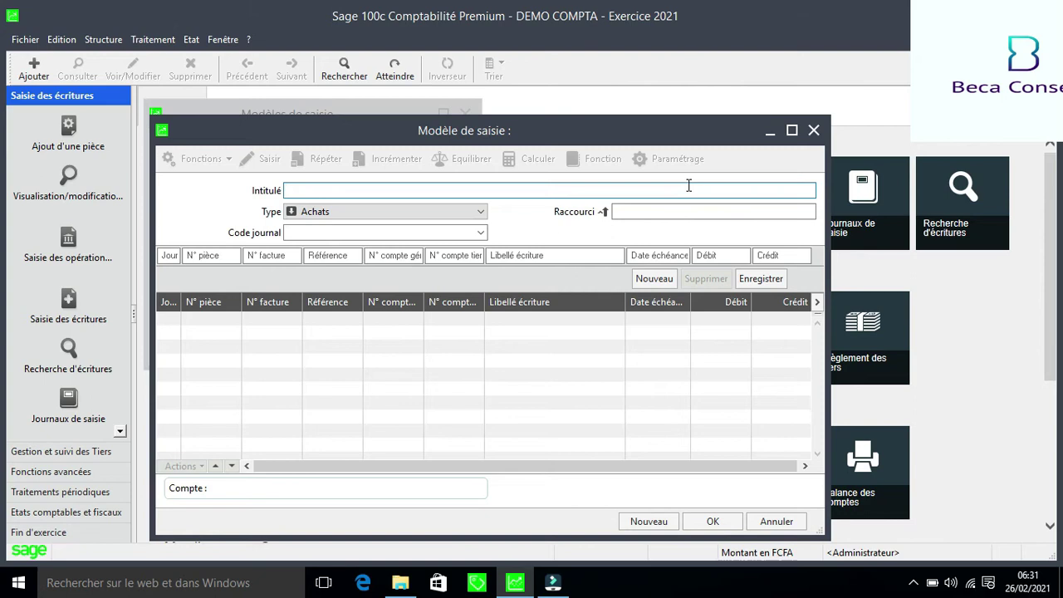
text(a)
key(BackSpace)
text(ACH)
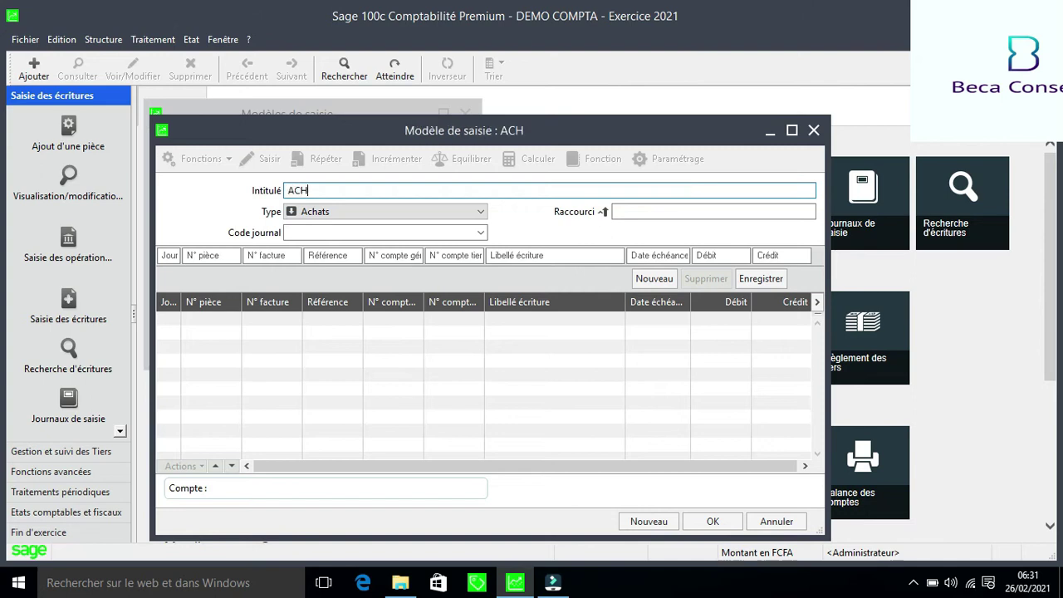
text(AT D)
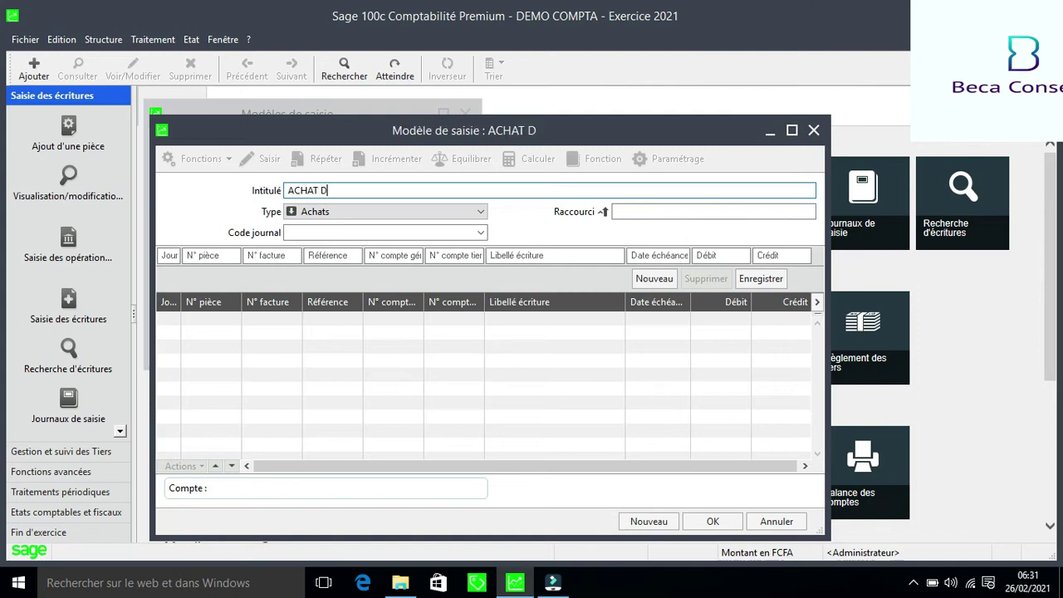
text(E %ARCHA?)
key(BackSpace)
key(BackSpace)
key(BackSpace)
key(BackSpace)
key(BackSpace)
key(BackSpace)
key(BackSpace)
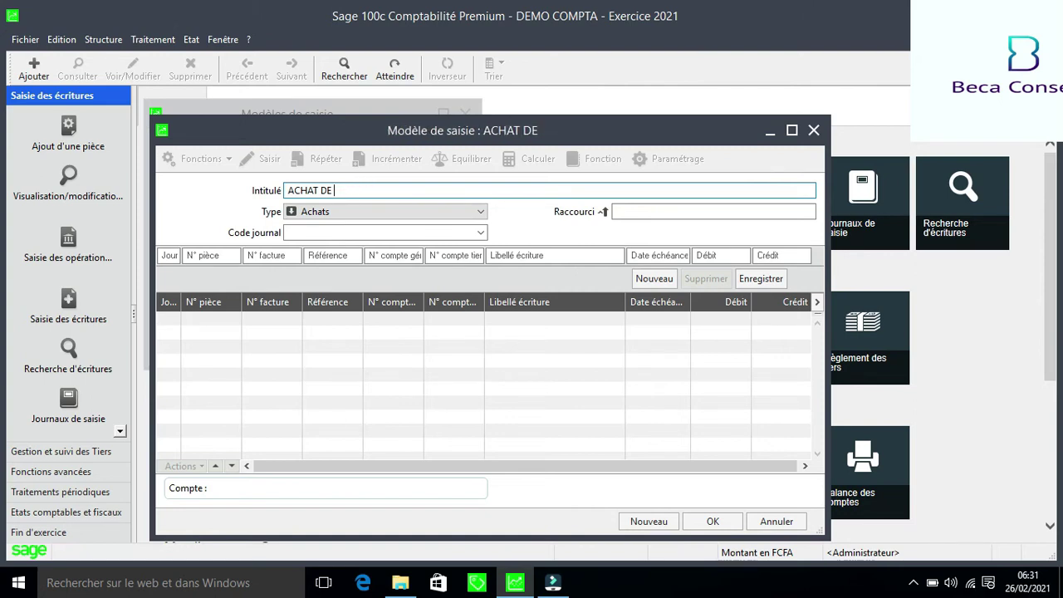
text(%)
key(BackSpace)
text(M)
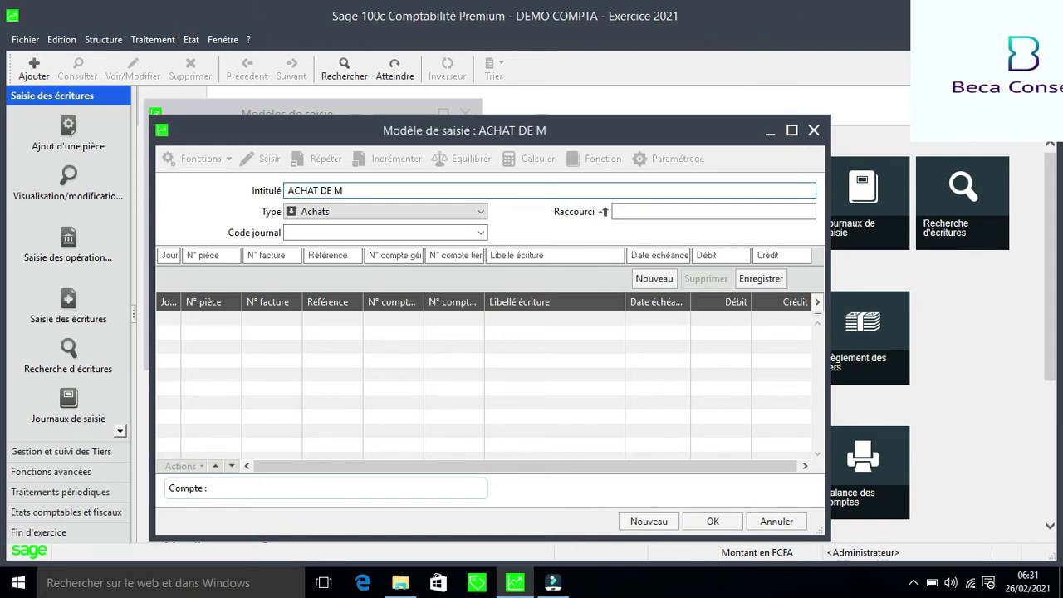
text(AR)
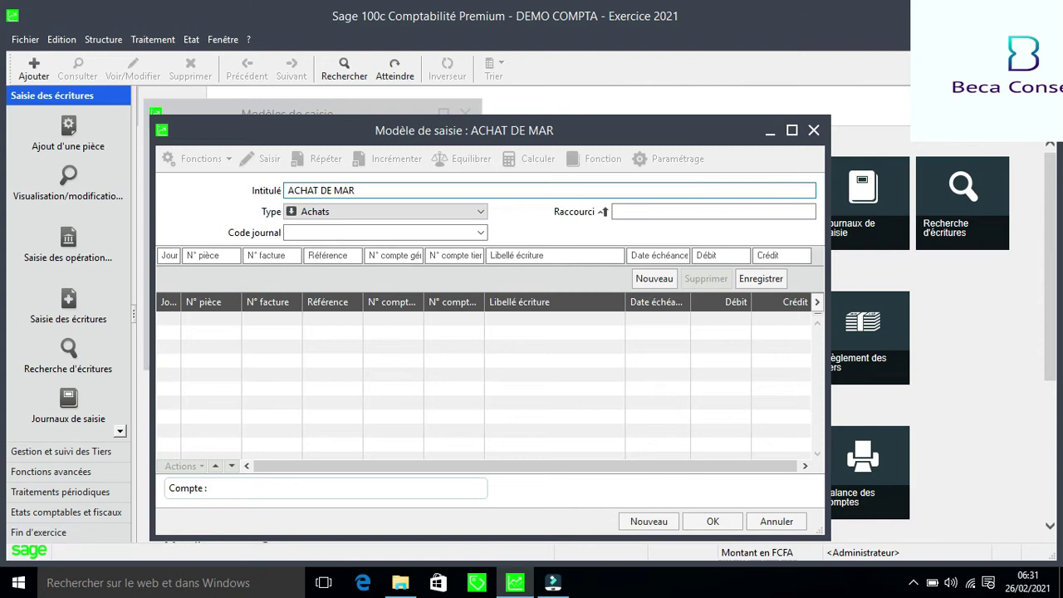
text(CHA)
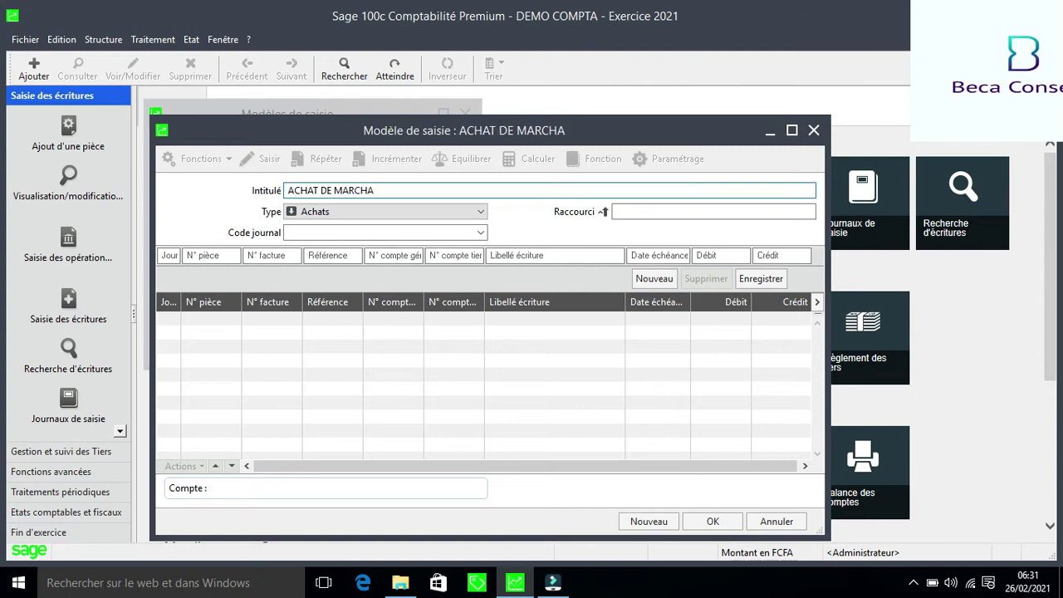
text(NDISES)
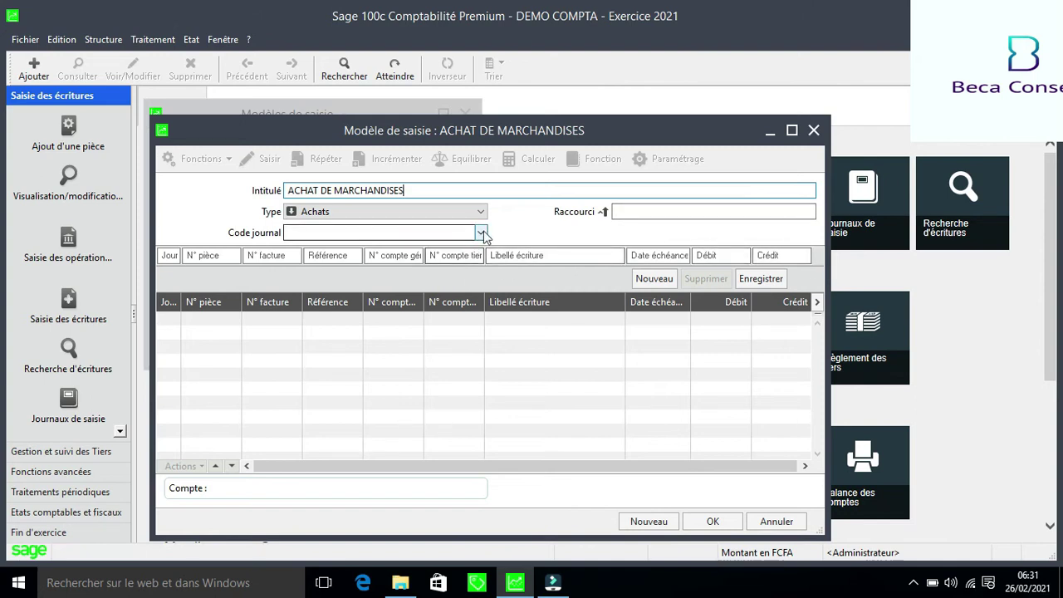
Set the model's journal code to ACH (ACHAT)
click(483, 234)
click(482, 235)
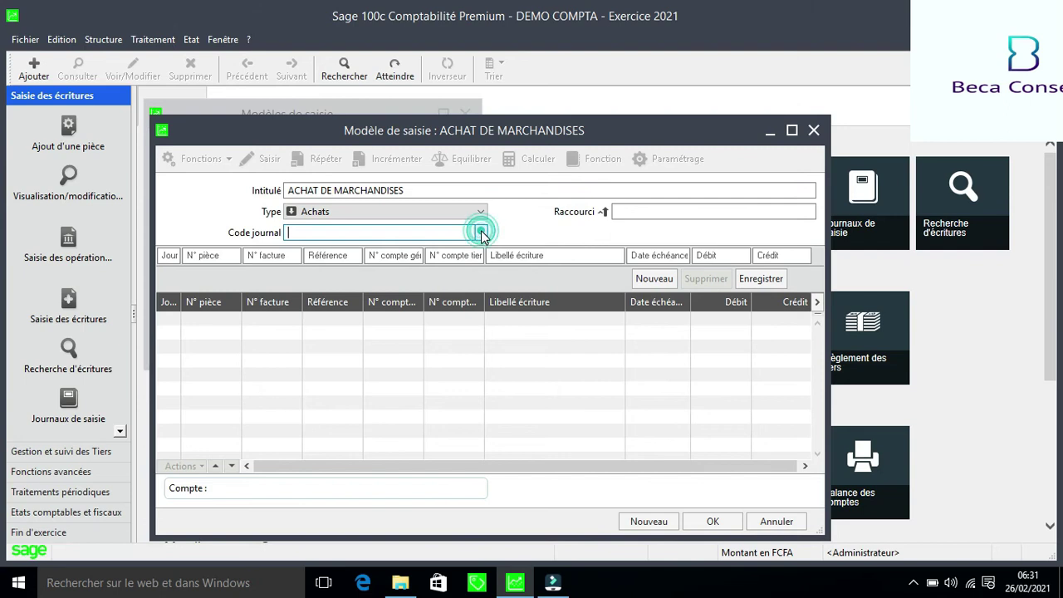
click(478, 236)
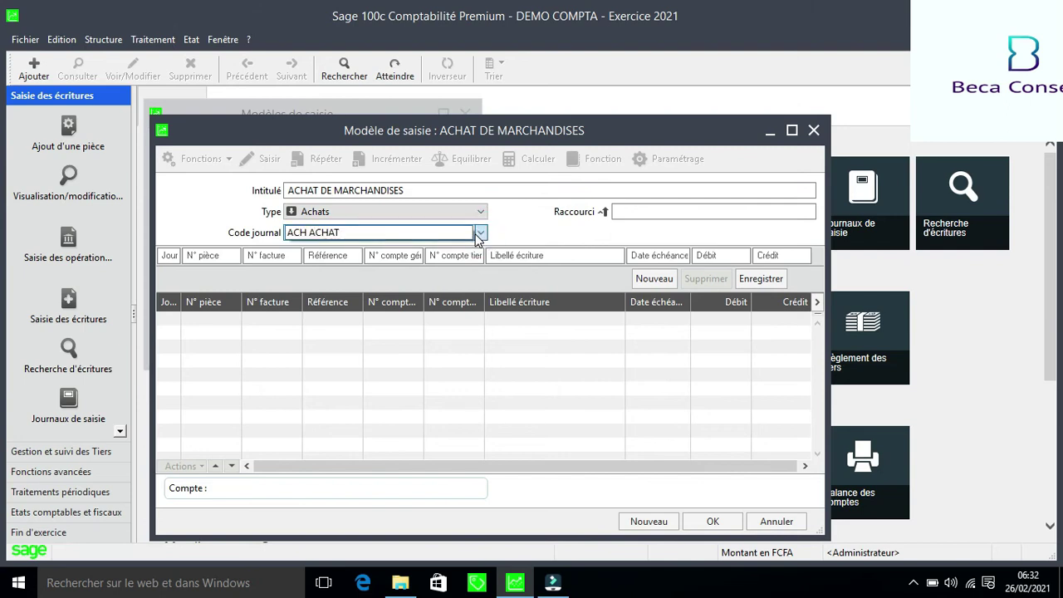
click(413, 235)
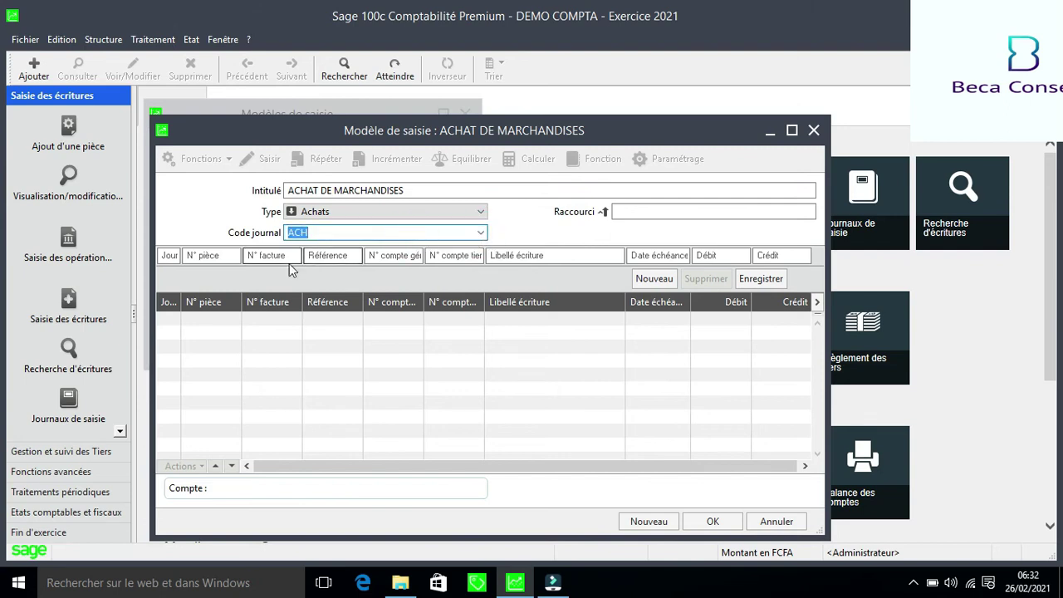
click(168, 255)
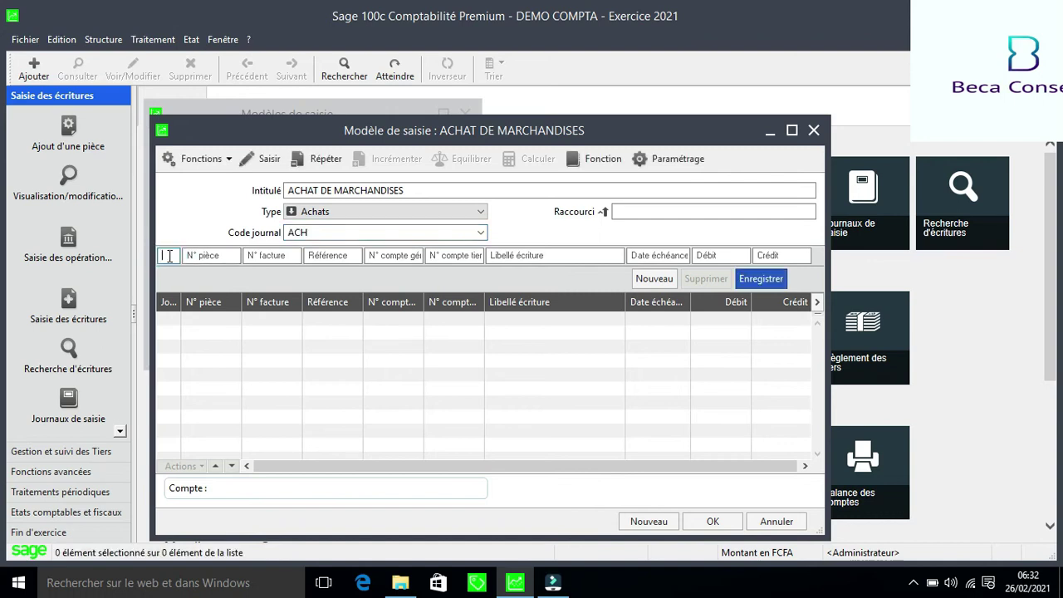
Make line 1 prompt for Jour, repeat pièce, facture and référence, using account 60110000
click(270, 162)
key(Tab)
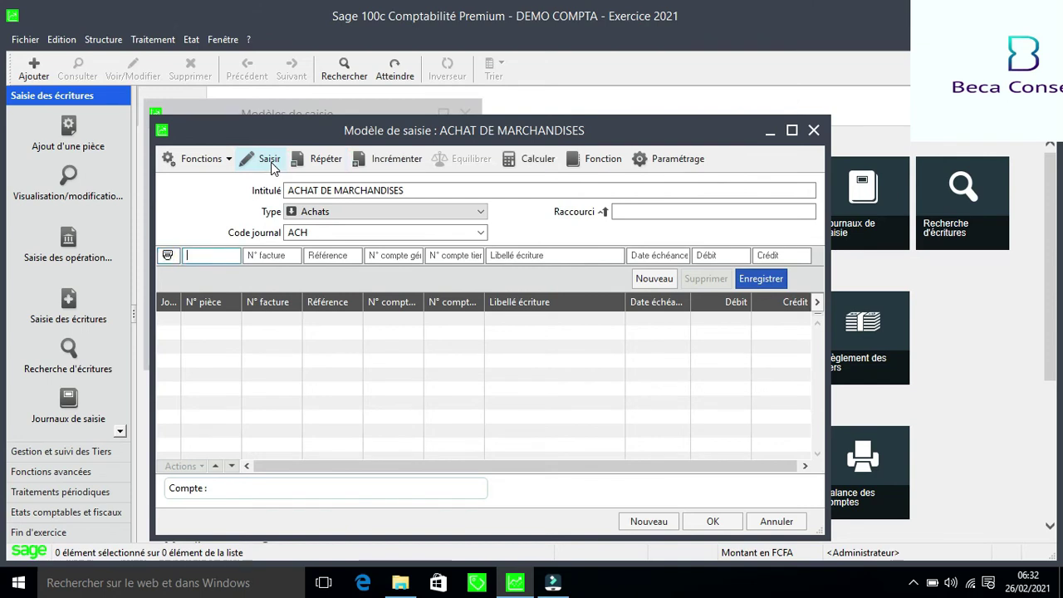
click(294, 168)
click(295, 168)
click(294, 169)
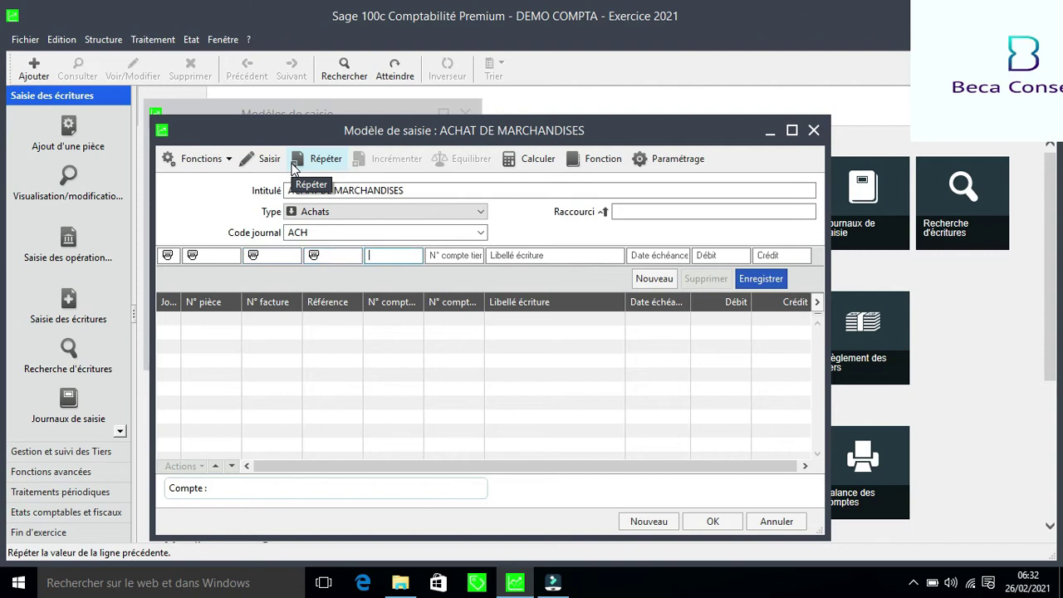
text(6011)
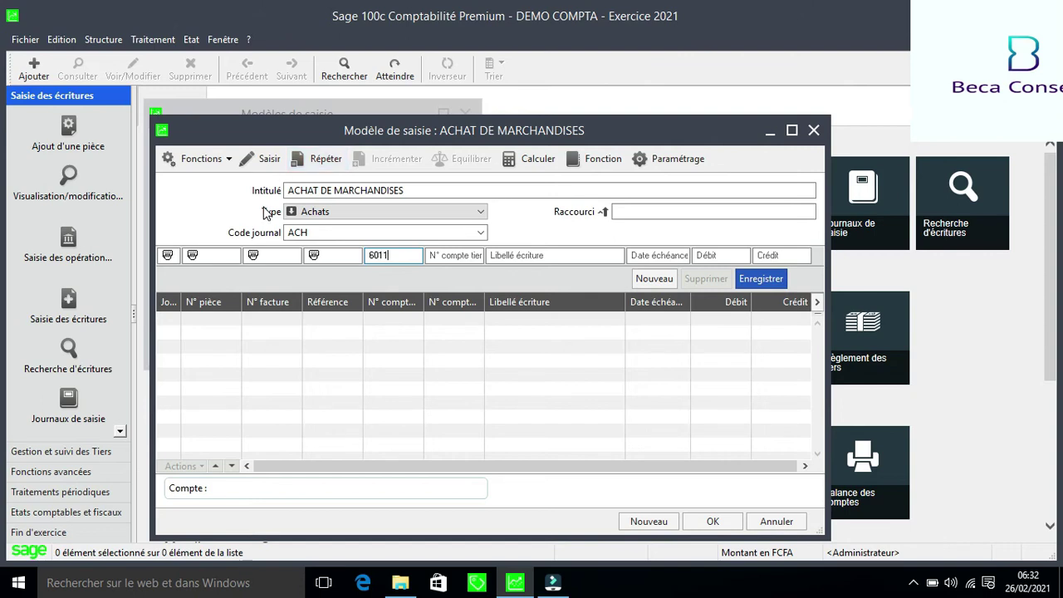
key(Tab)
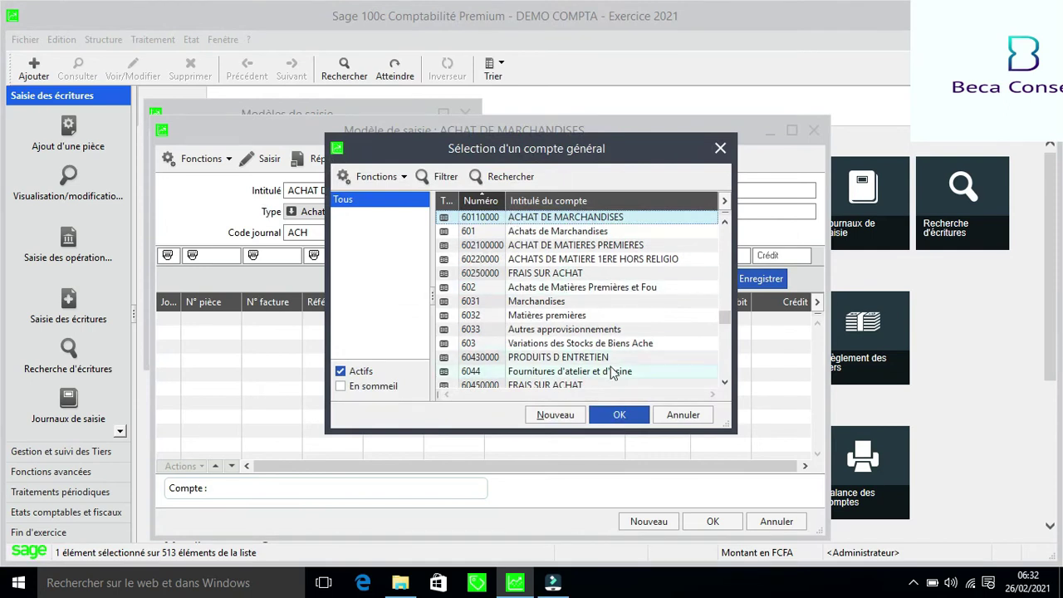
click(625, 421)
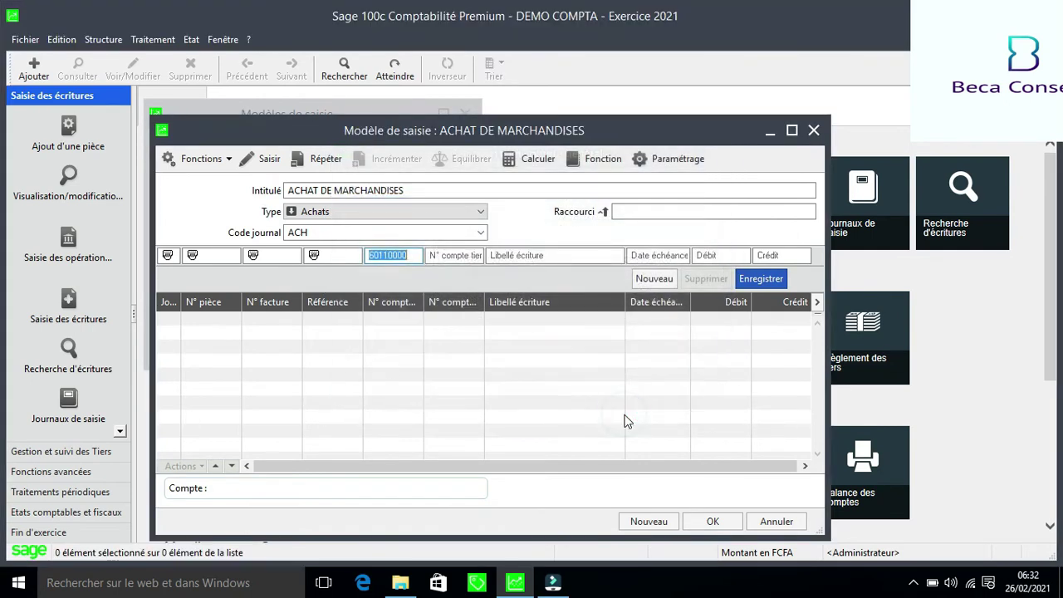
Label the 60110000 line 'FACTURE N°'
key(Tab)
key(Tab)
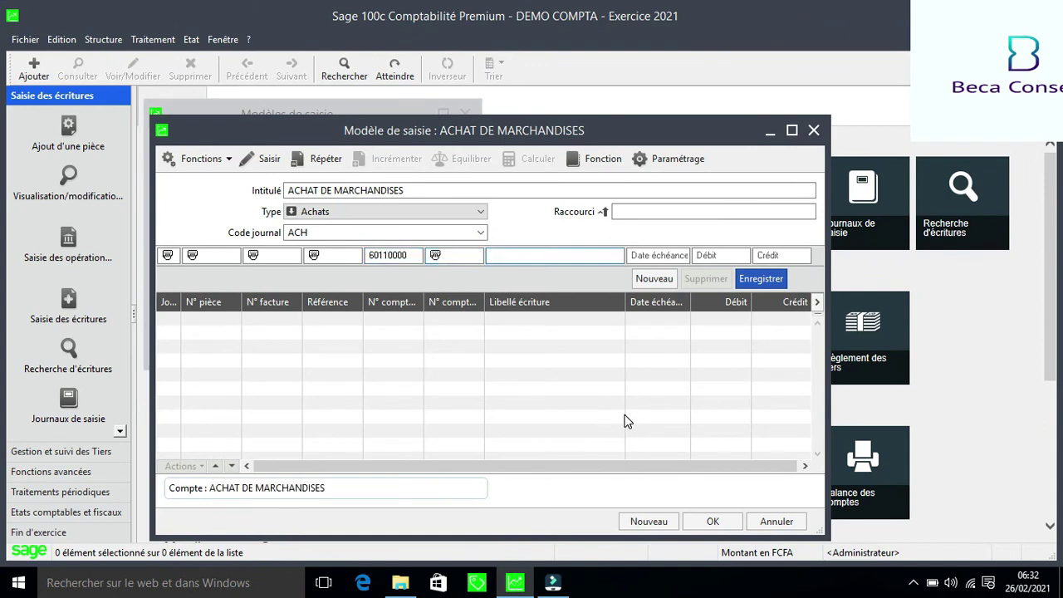
text(FACTURE N°)
key(BackSpace)
key(BackSpace)
text(a)
text(/)
text())
key(BackSpace)
key(BackSpace)
key(BackSpace)
text(°)
Make the invoice number, due date and debit entered at use, and record the first line
click(269, 161)
key(Tab)
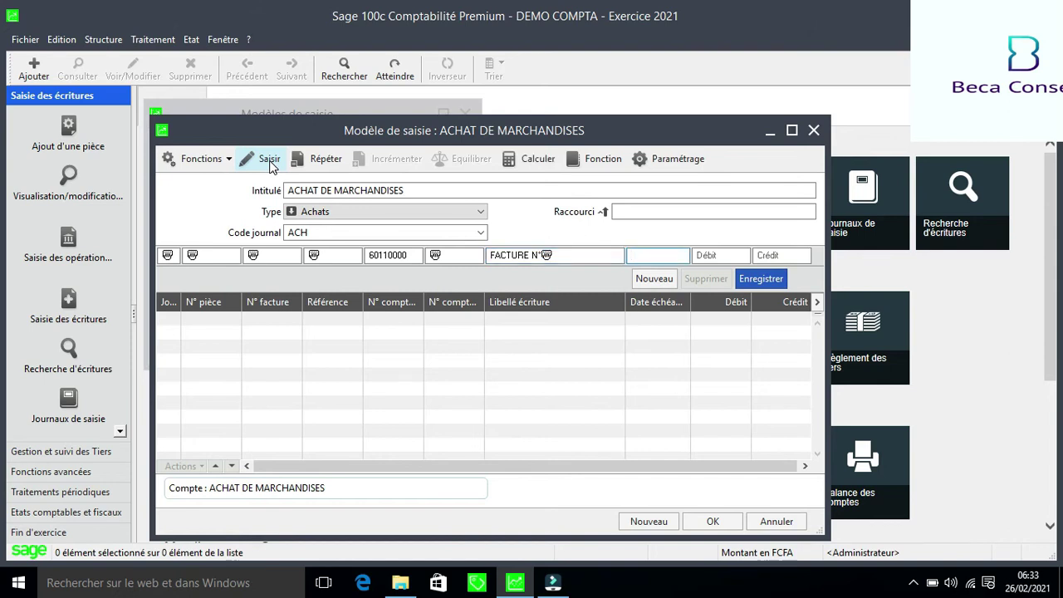
click(269, 162)
key(Tab)
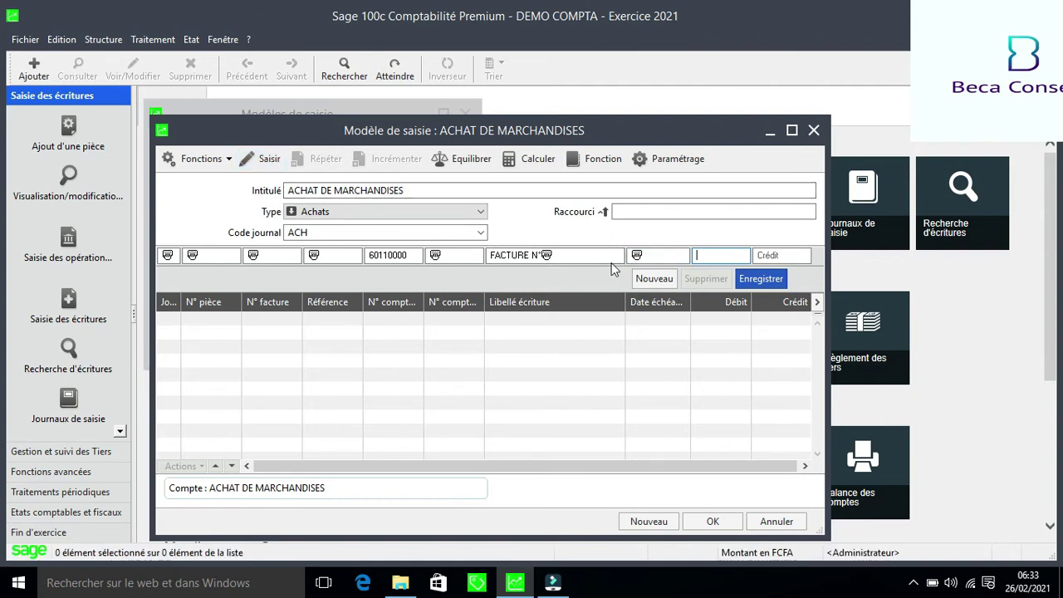
click(646, 257)
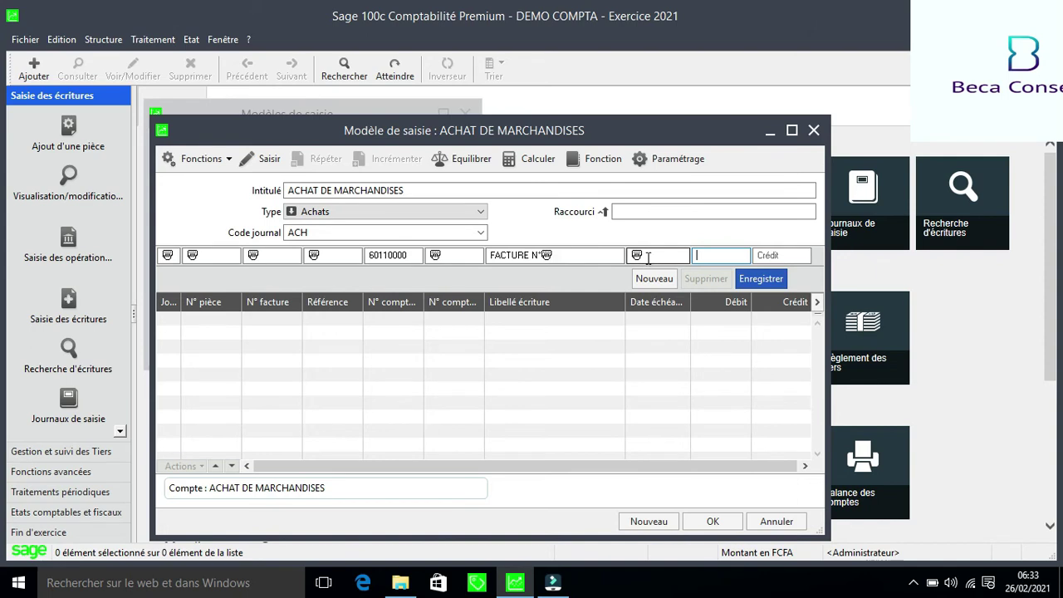
click(697, 254)
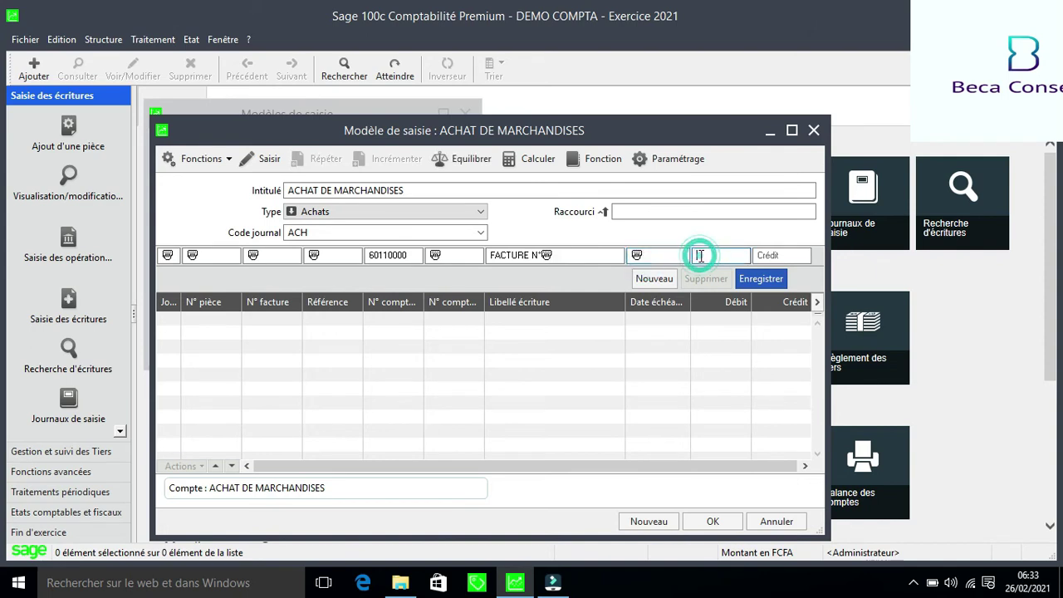
click(273, 159)
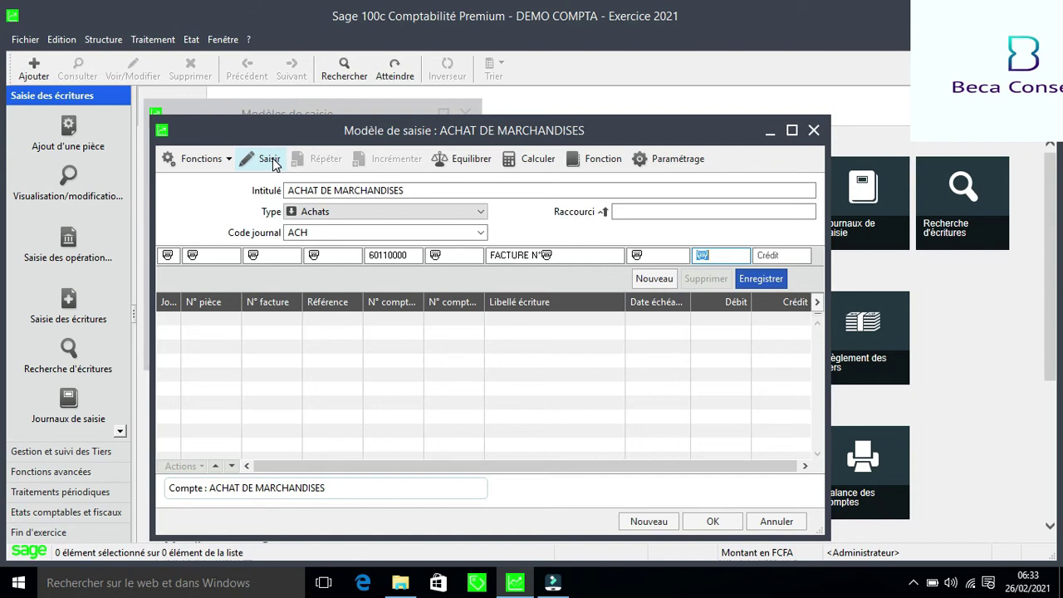
key(Return)
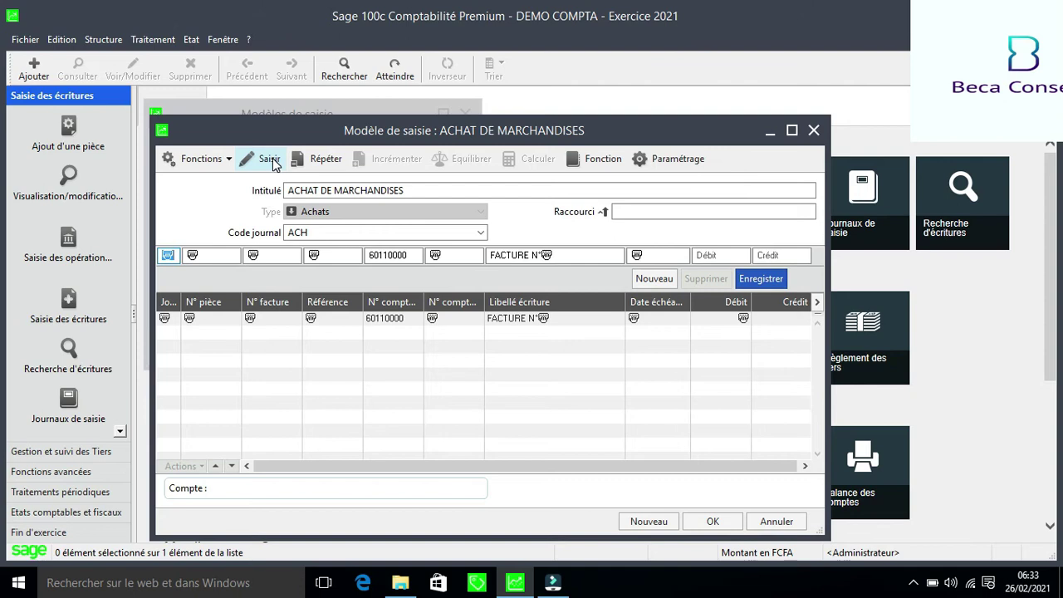
Repeat journal, piece number, invoice number and reference on the next line, and erase account 60110000
click(326, 162)
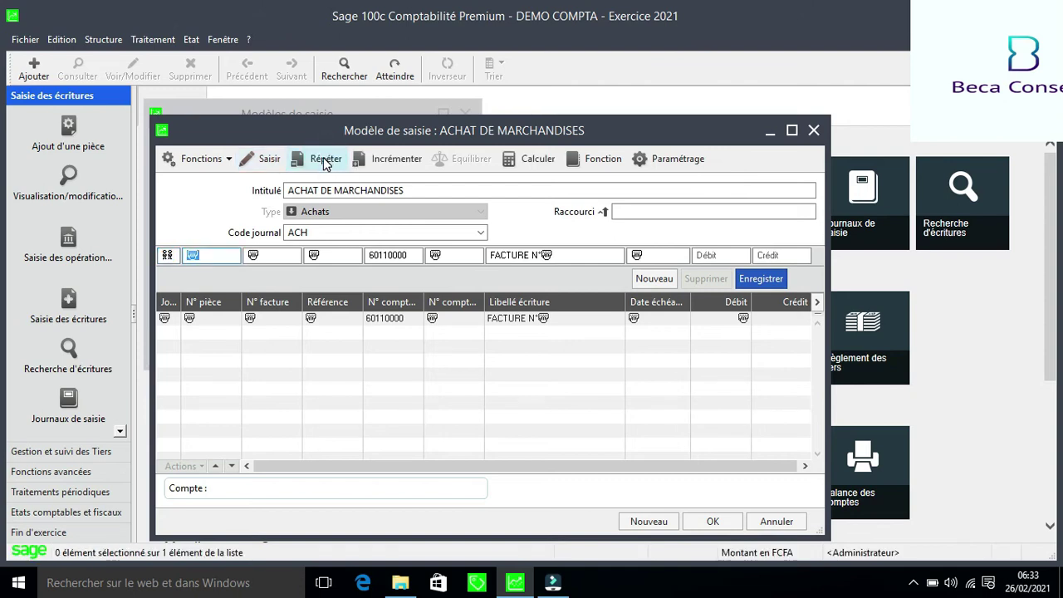
click(324, 162)
click(322, 162)
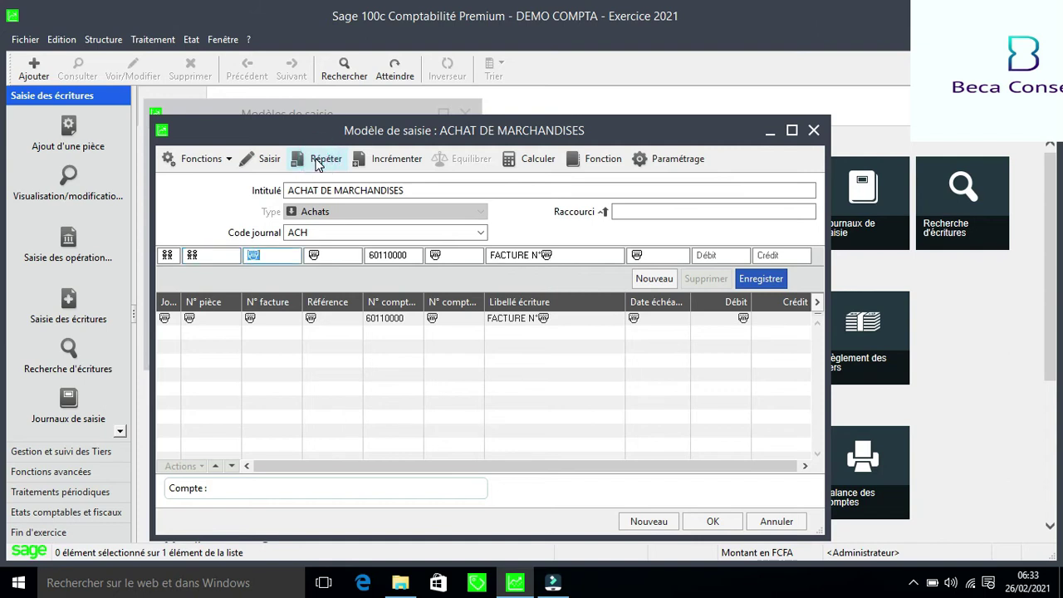
click(319, 162)
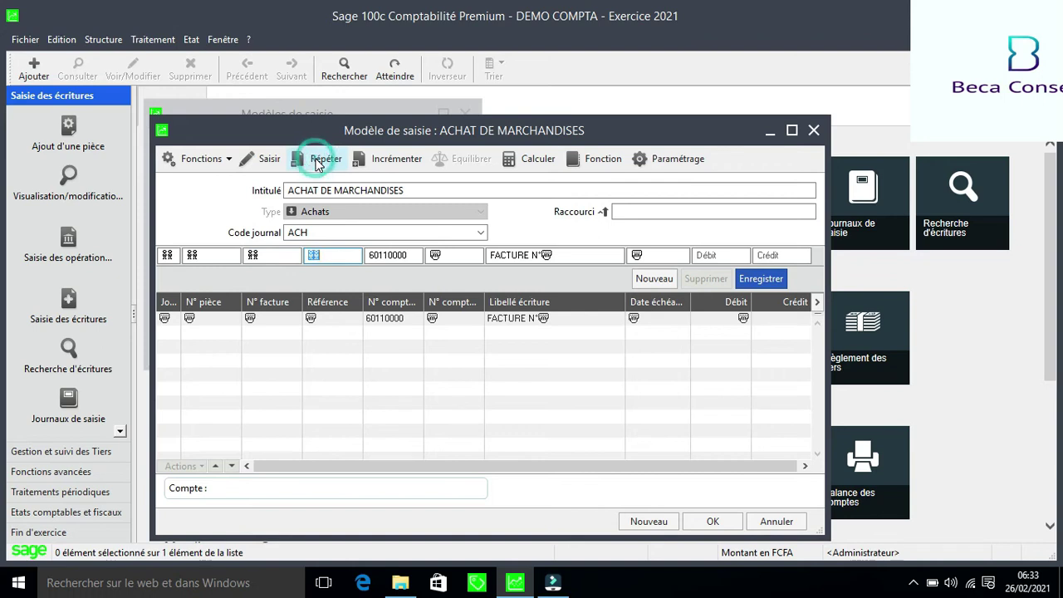
click(320, 163)
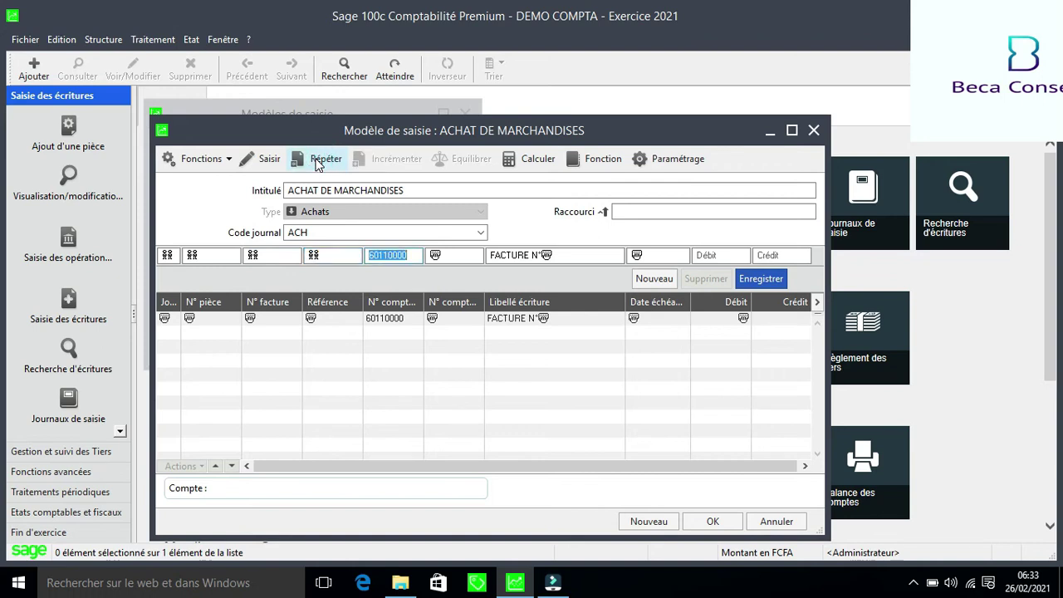
key(Left)
key(Left)
key(Right)
key(BackSpace)
key(BackSpace)
key(BackSpace)
key(BackSpace)
key(BackSpace)
key(BackSpace)
key(BackSpace)
key(BackSpace)
Create general account 44520000 titled ETAT TVA RECUPERABLE from the typed 4452
text(4452)
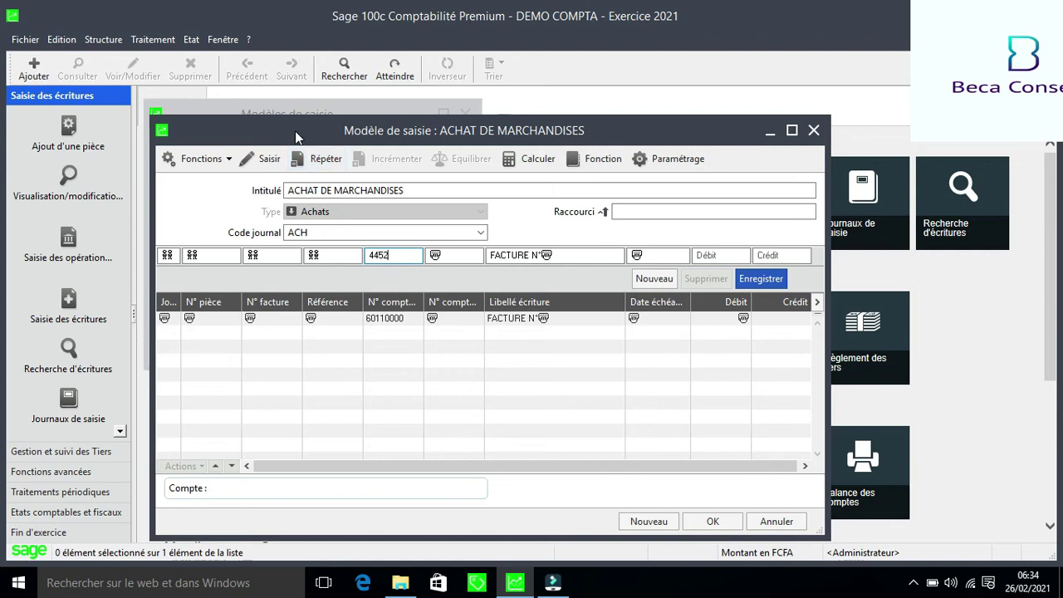
key(Tab)
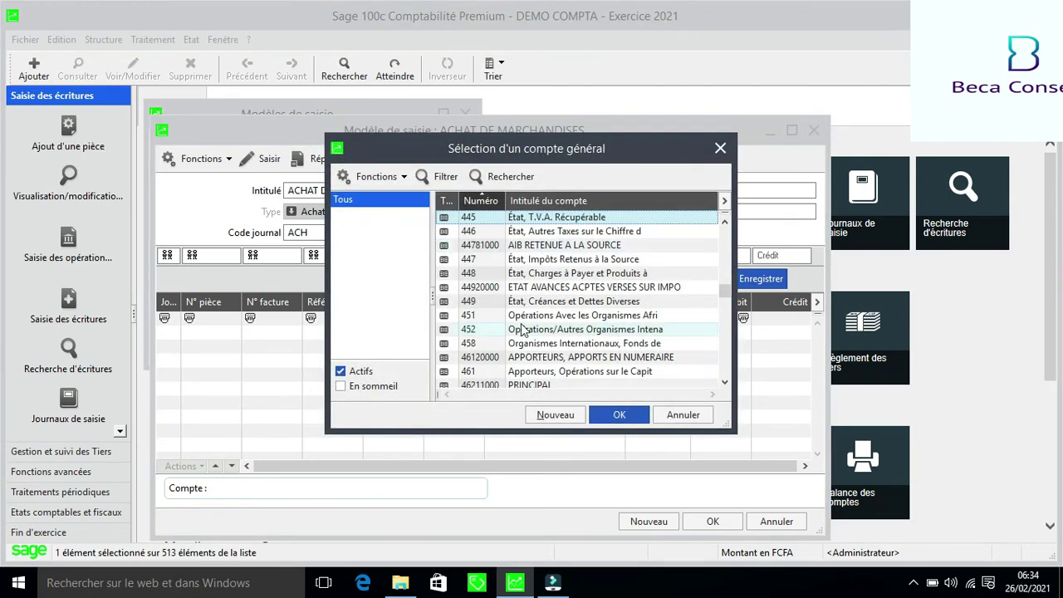
click(558, 416)
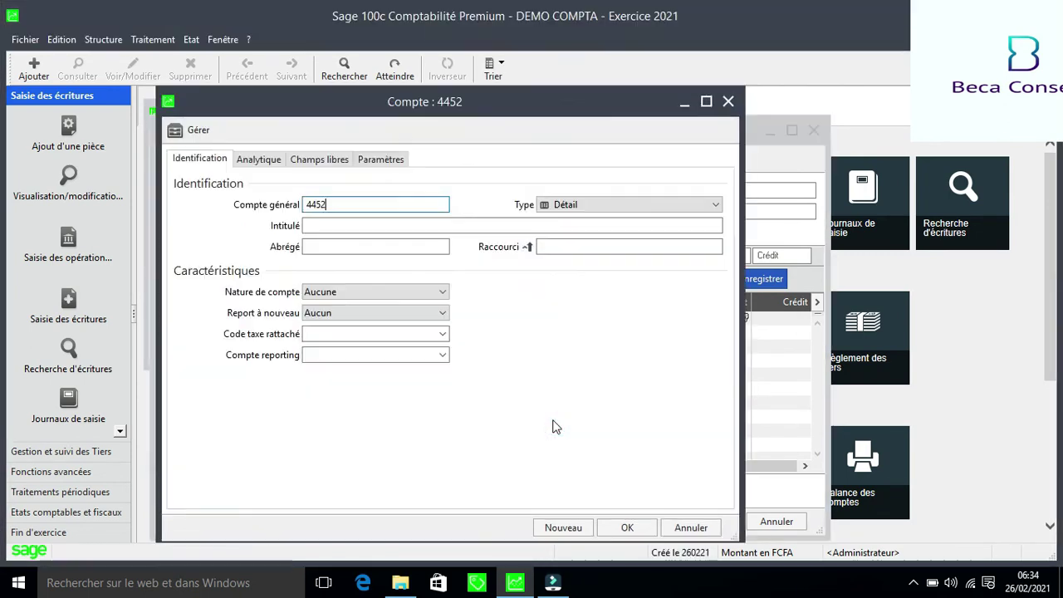
text(0000)
key(Tab)
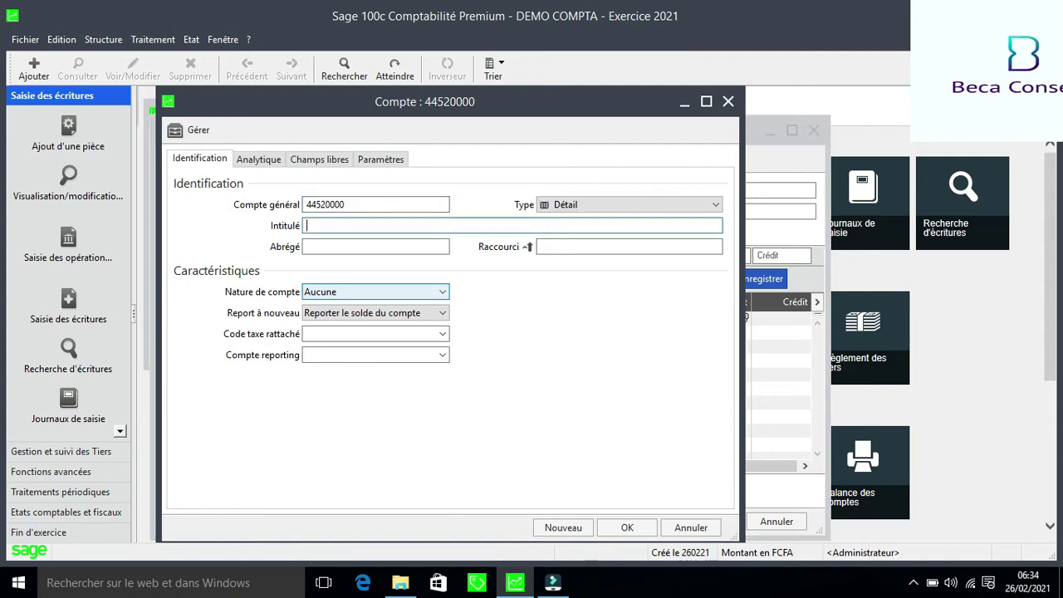
text(eta)
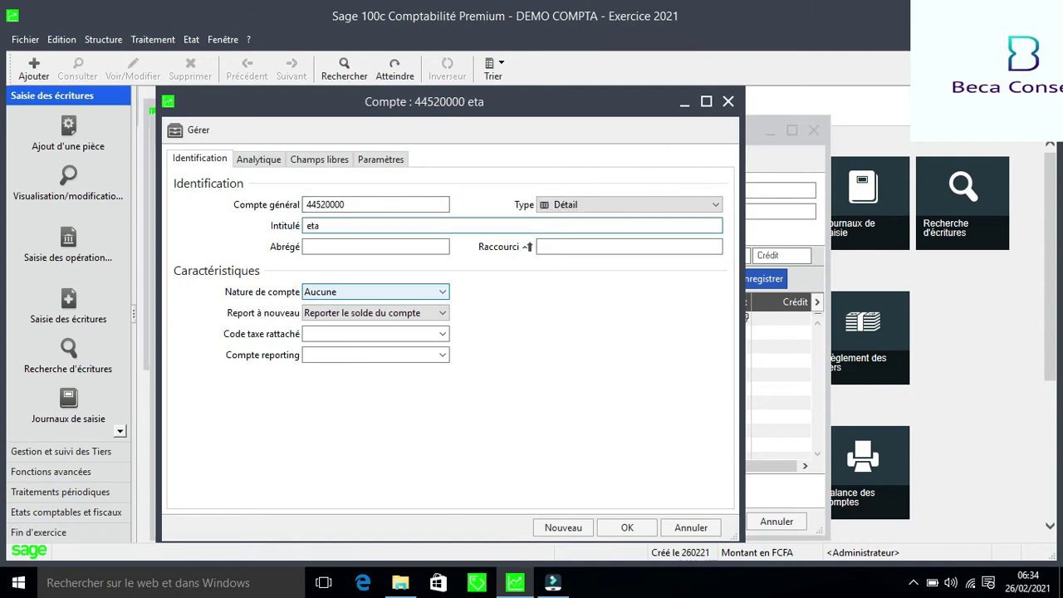
key(BackSpace)
key(BackSpace)
key(BackSpace)
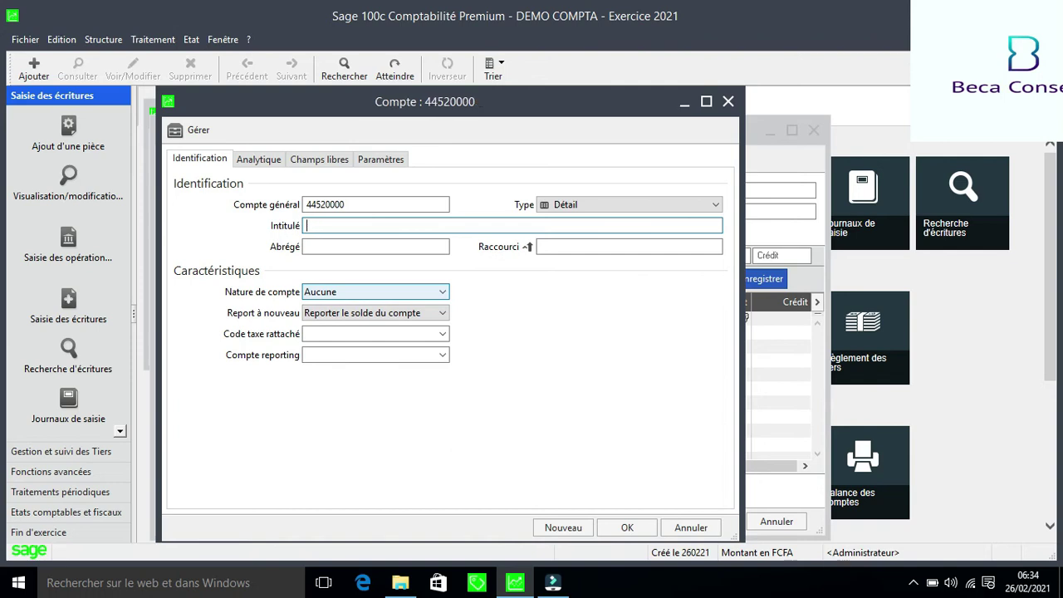
text(ET)
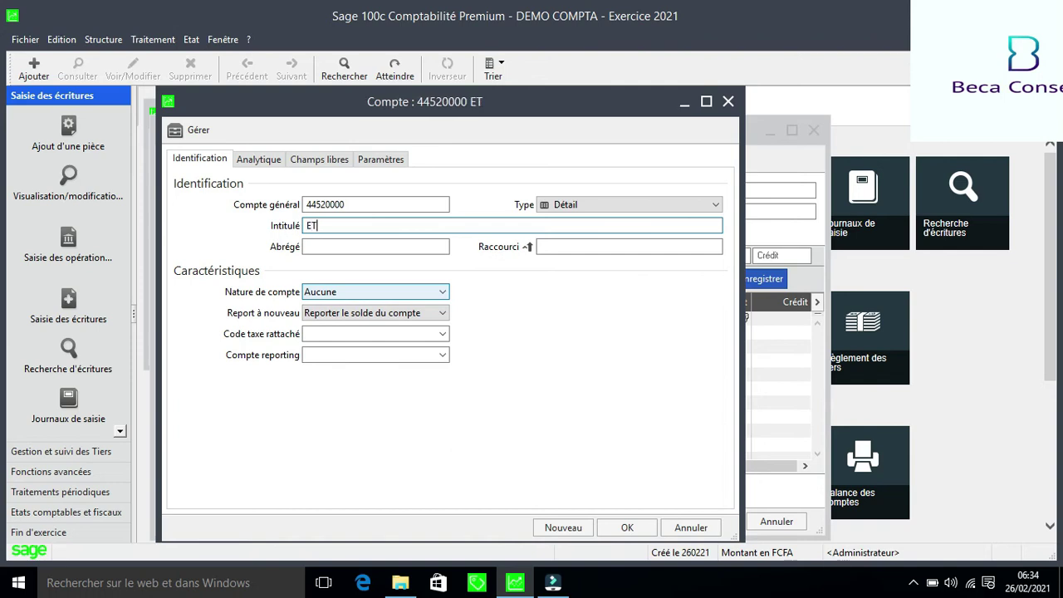
text(AT TVA RECUPER)
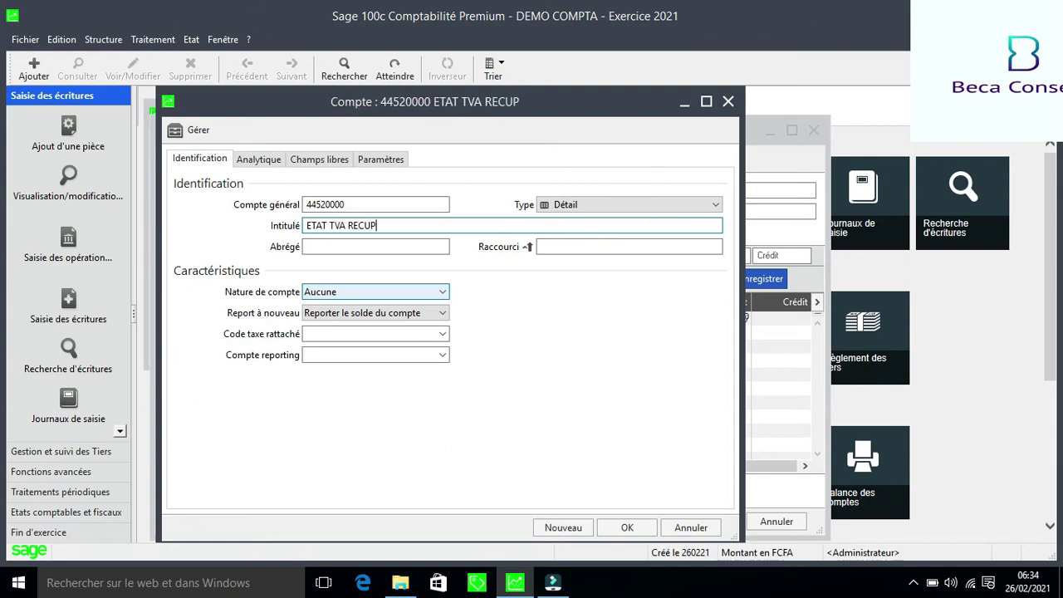
text(BLE)
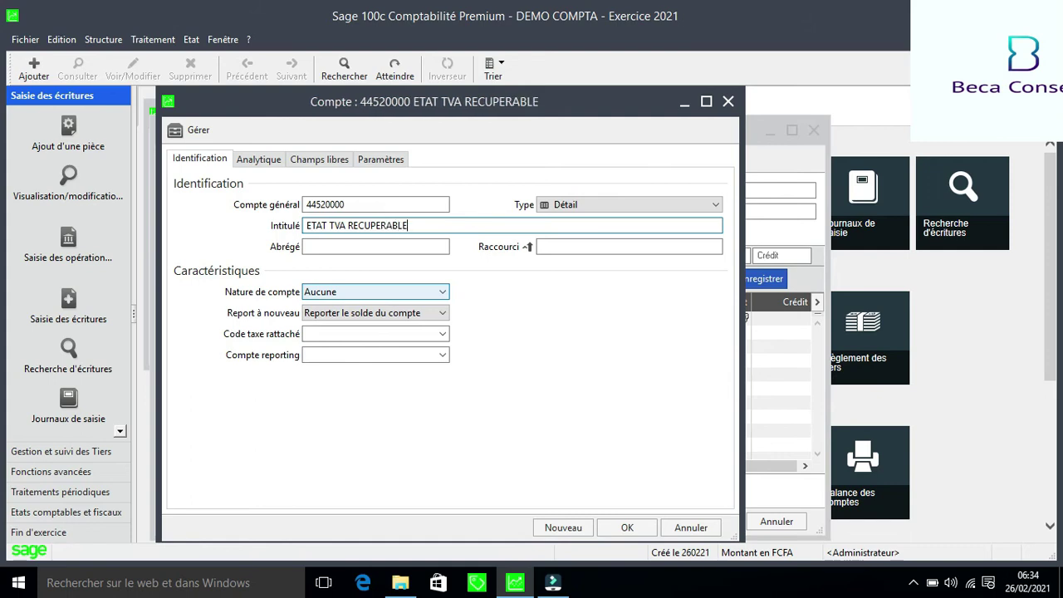
key(Tab)
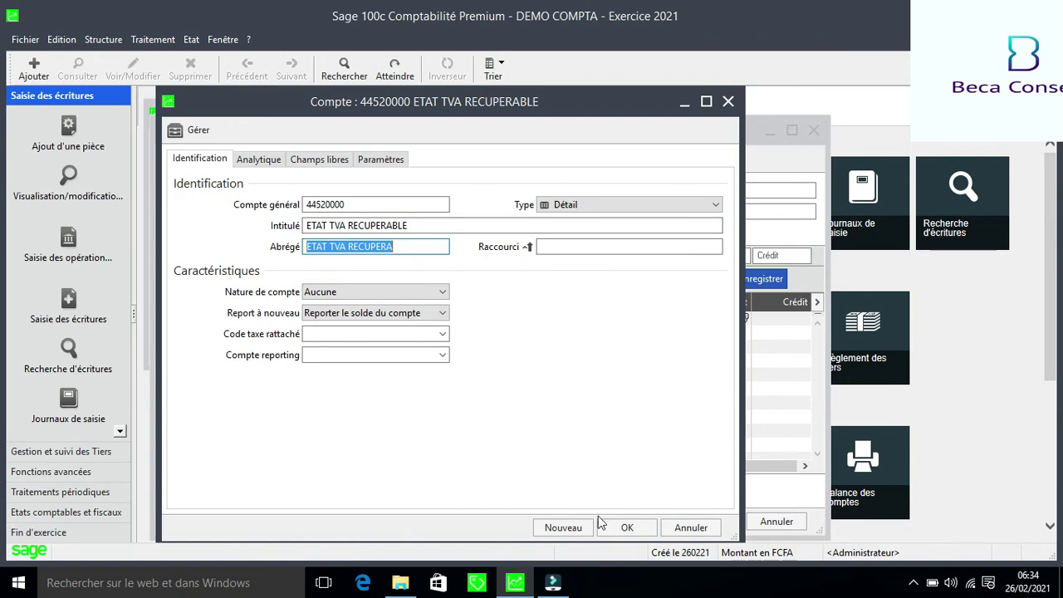
click(627, 529)
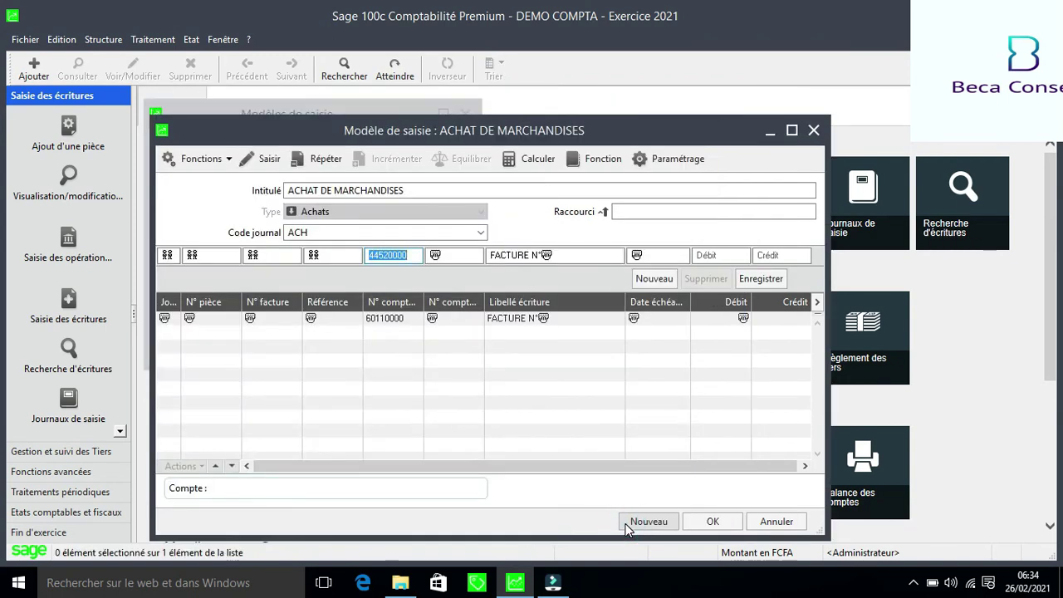
Accept 44520000, set the third-party account to manual entry, and repeat label and due date
key(Tab)
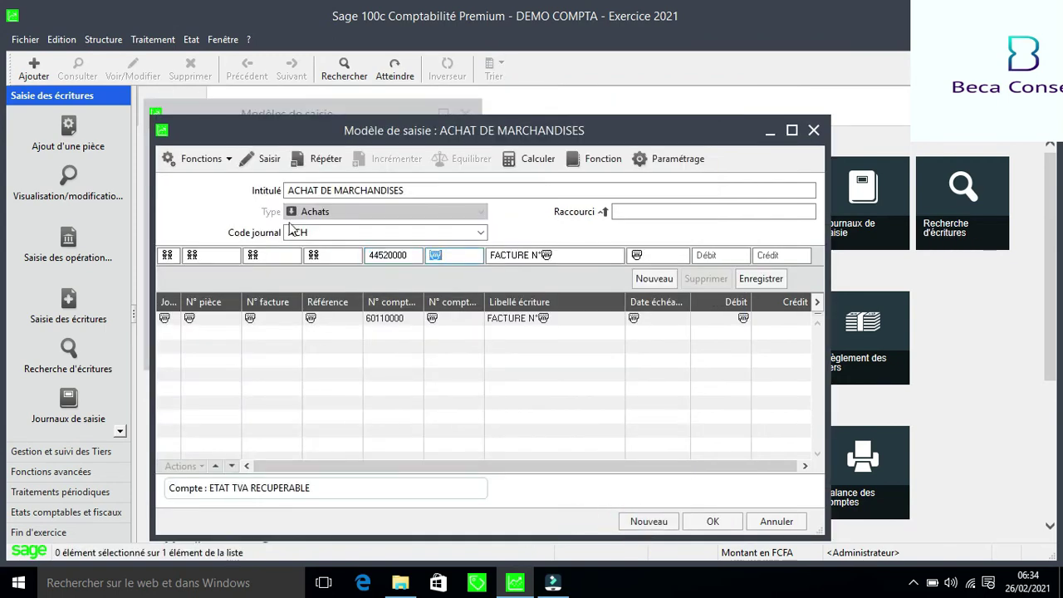
click(267, 164)
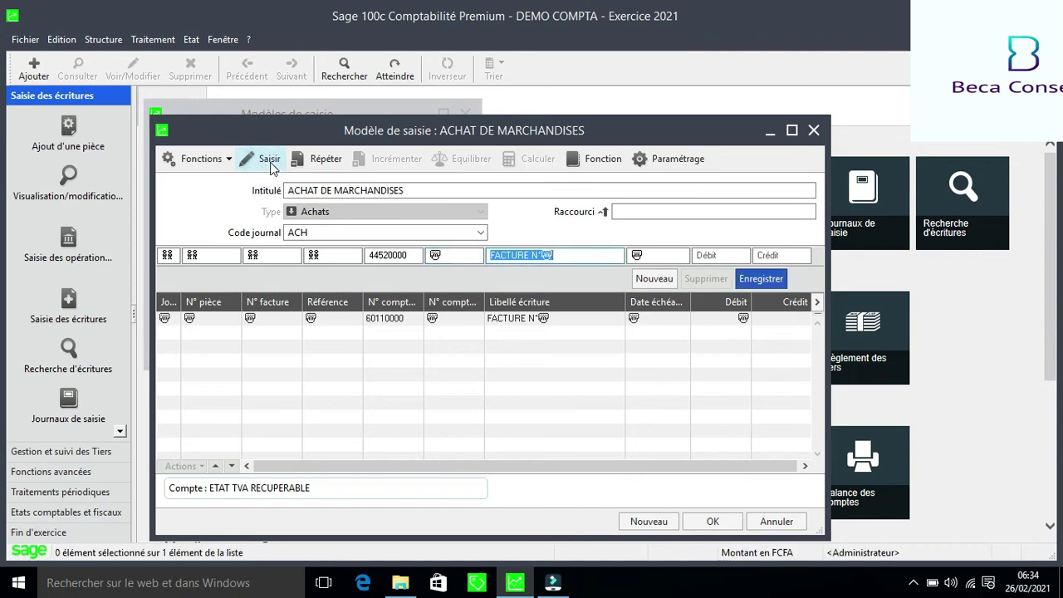
click(433, 255)
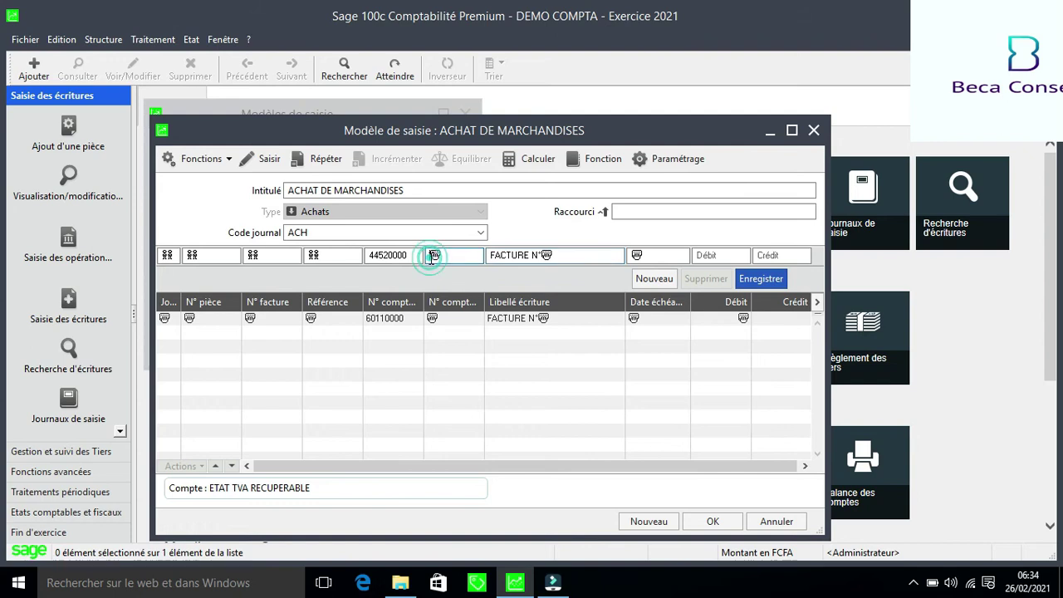
click(324, 161)
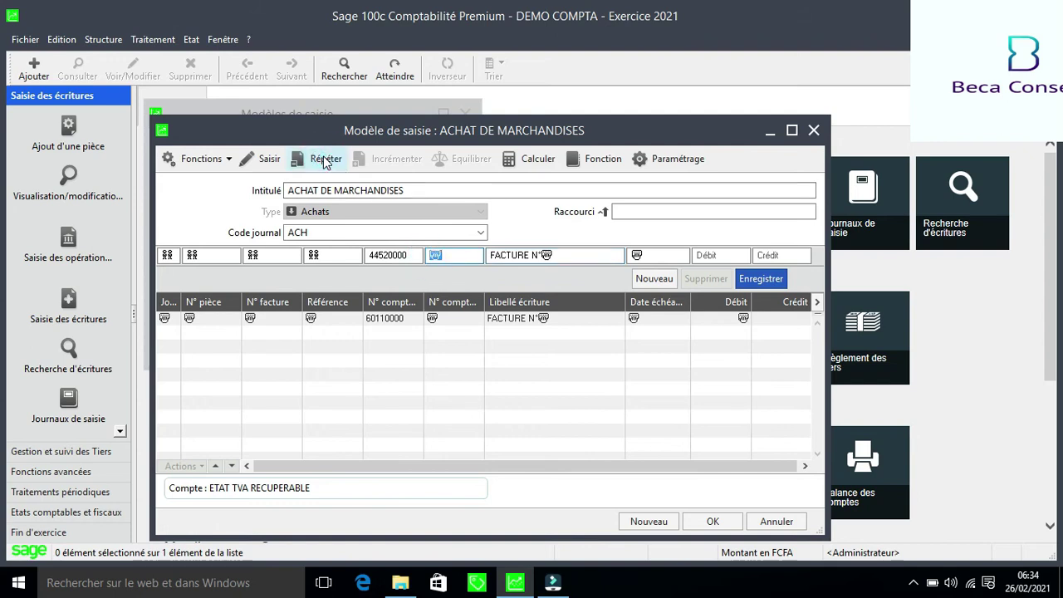
click(324, 161)
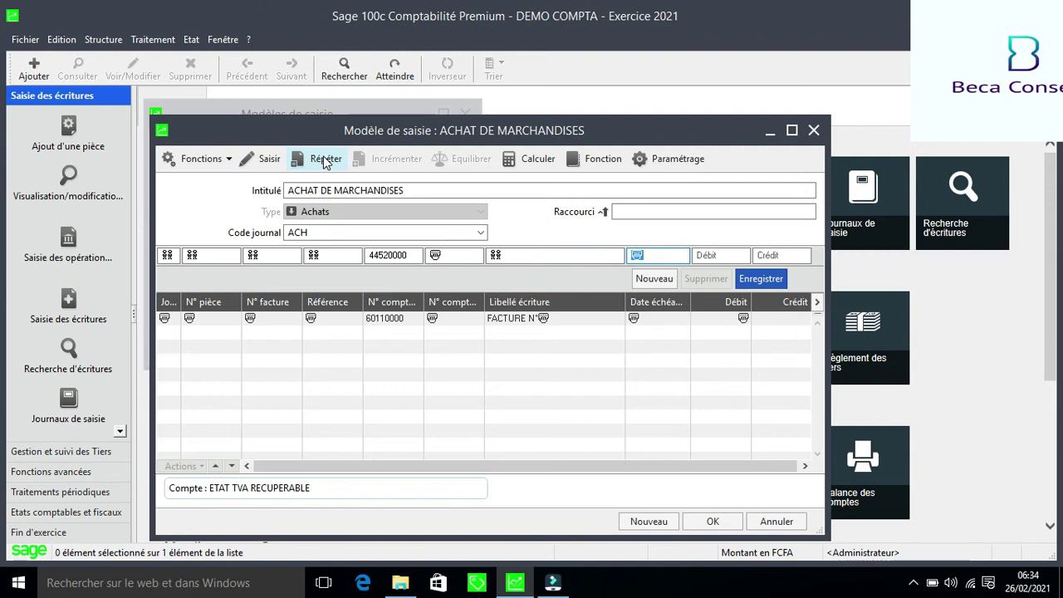
click(324, 160)
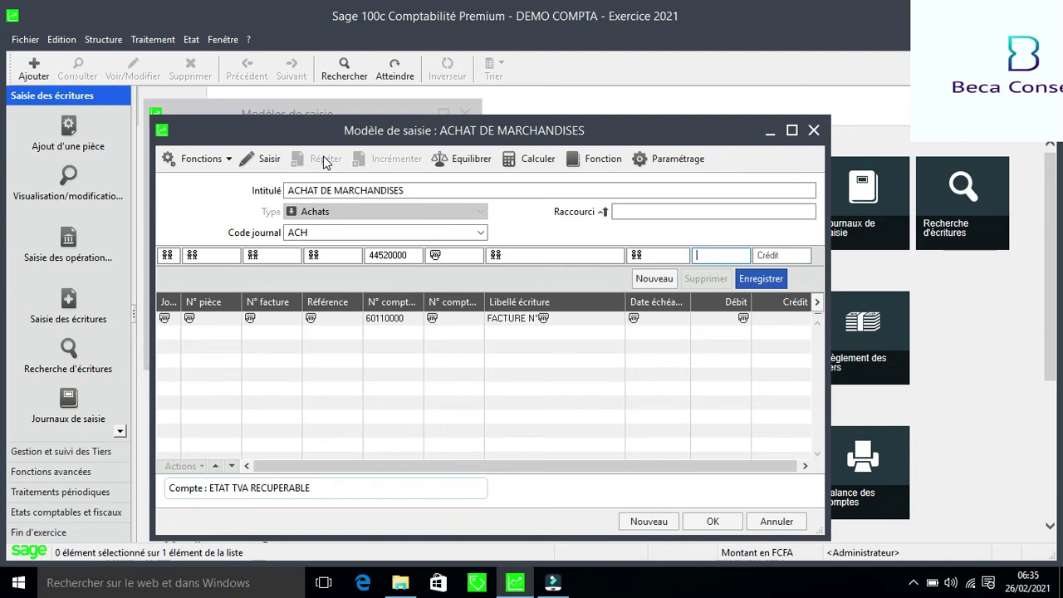
Give the VAT line debit formula =Debit(1)*0.18 and record it
text(++)
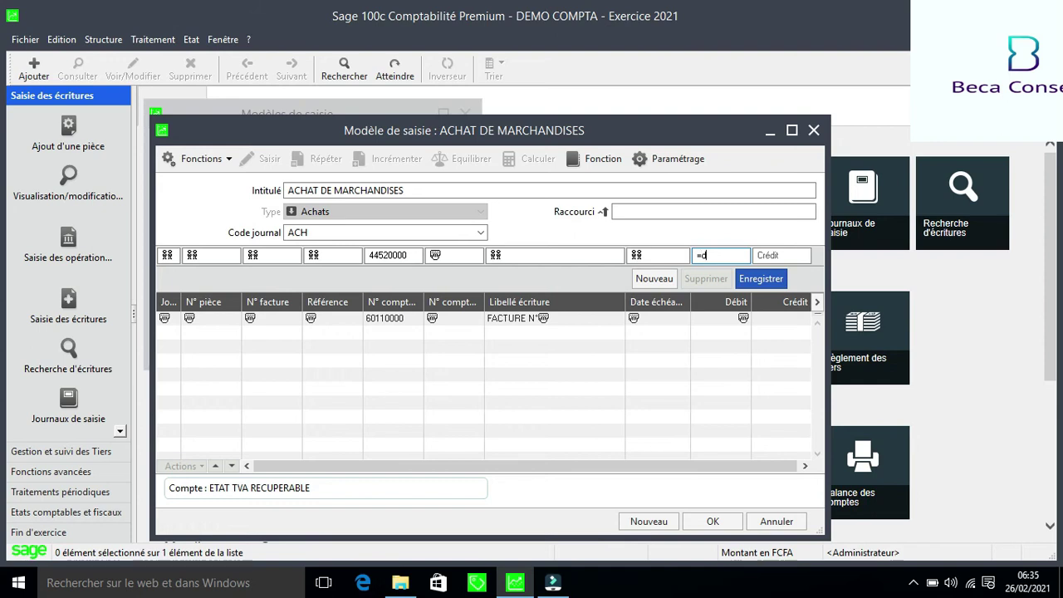
text(DEBIT)
key(BackSpace)
key(BackSpace)
text(ebit)
text((1)
text(0)
text(ç)
key(BackSpace)
text(*0.18)
key(Return)
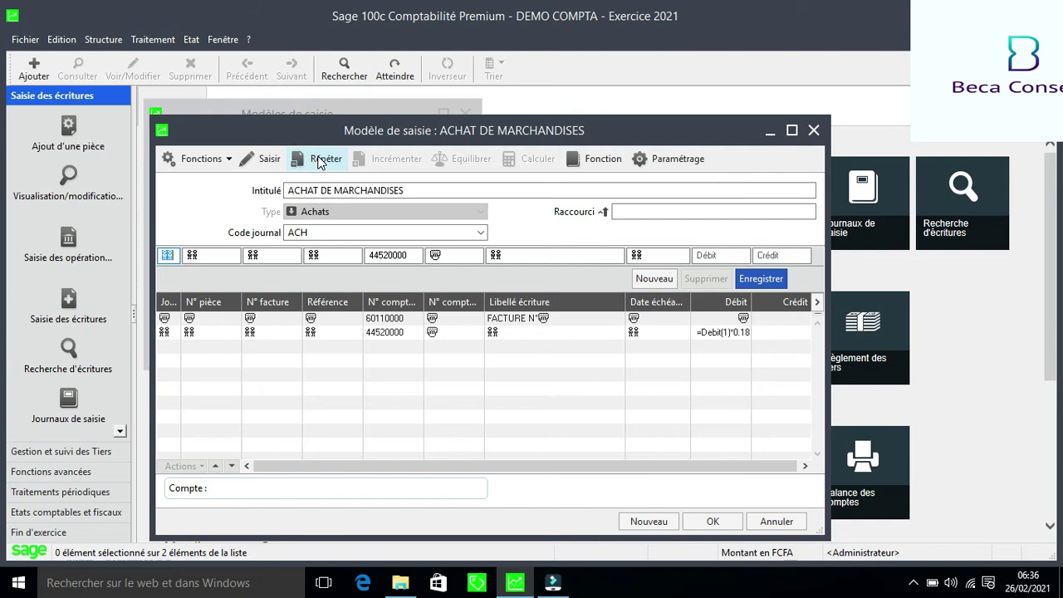
key(Tab)
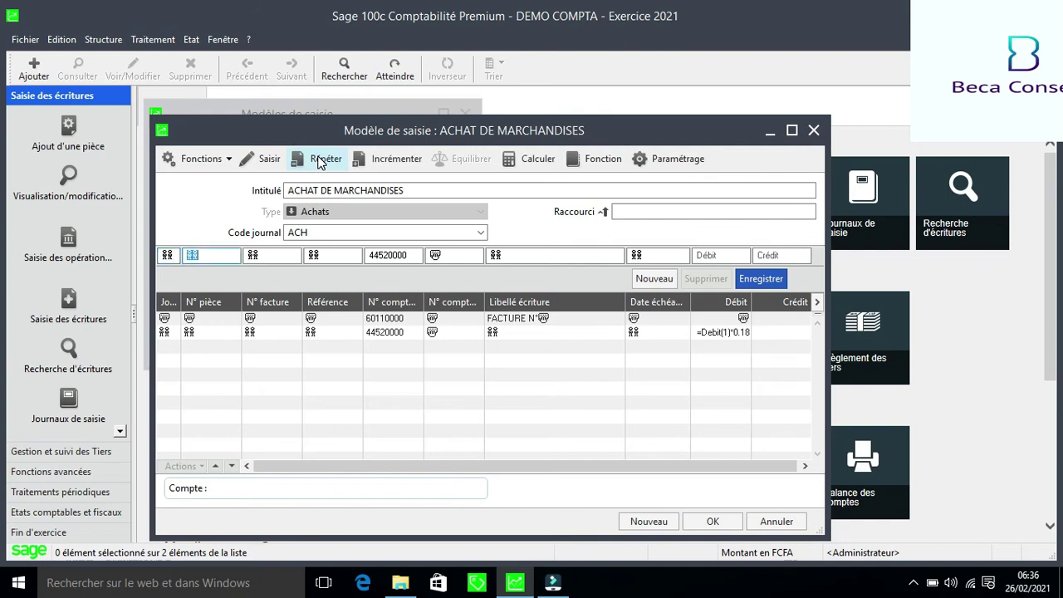
Repeat piece, invoice number and reference, set account 40110000 FOURNISSEUR, and list supplier accounts
click(321, 162)
click(321, 163)
click(321, 163)
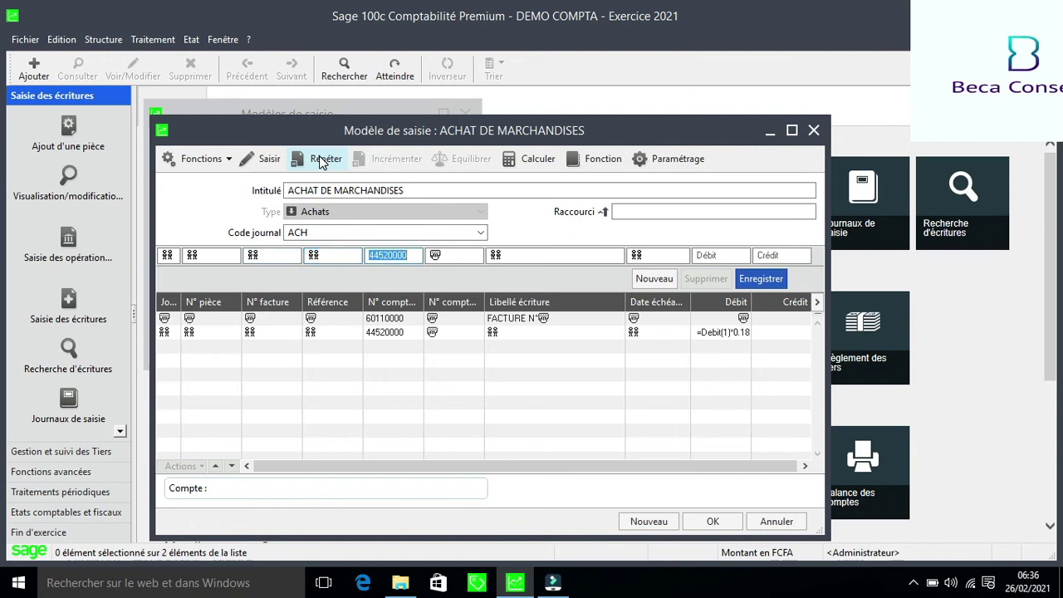
text(4011)
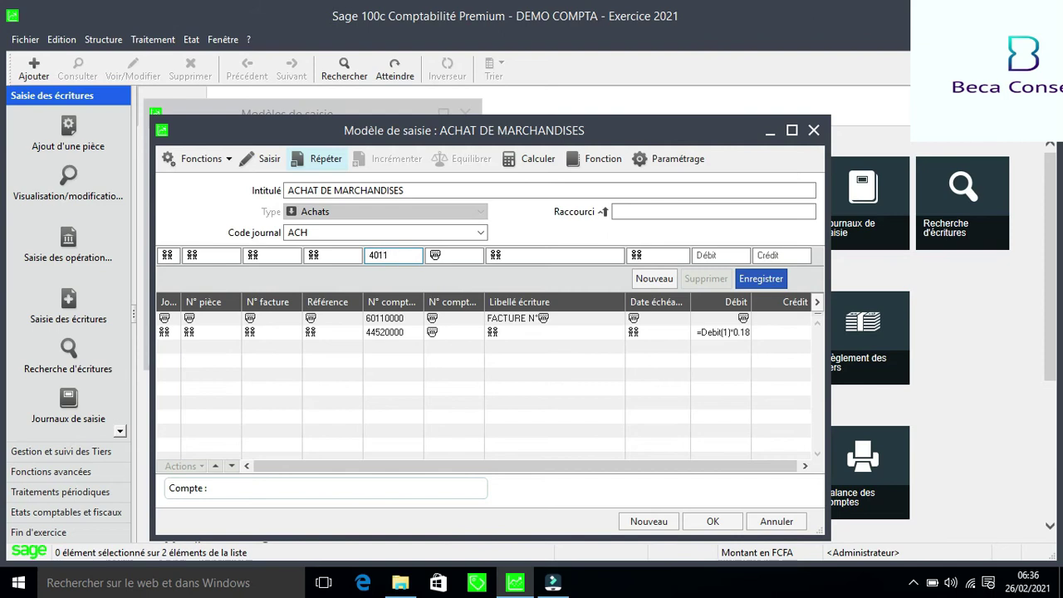
key(Tab)
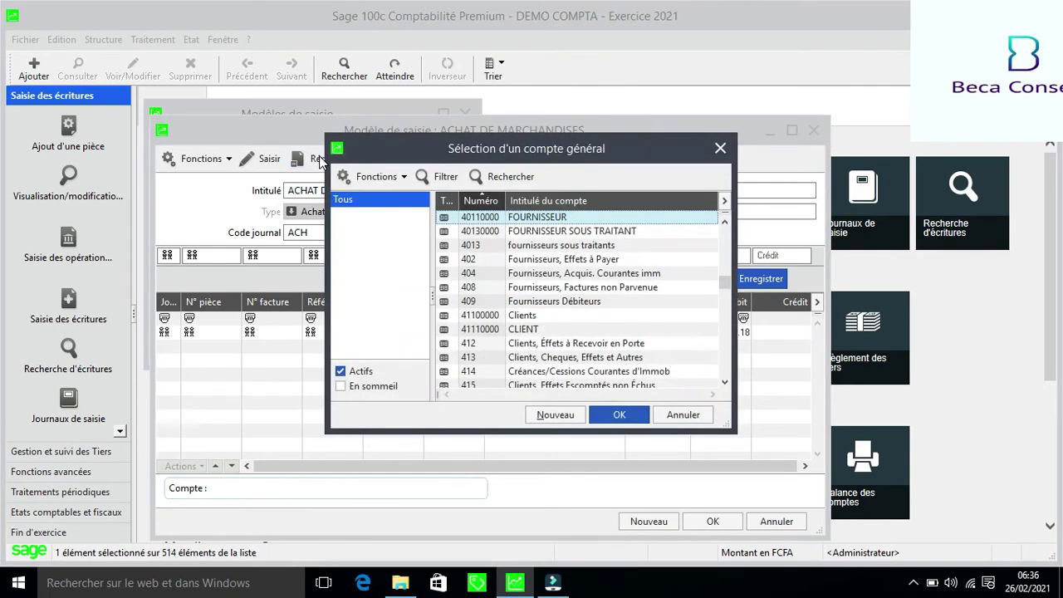
click(619, 415)
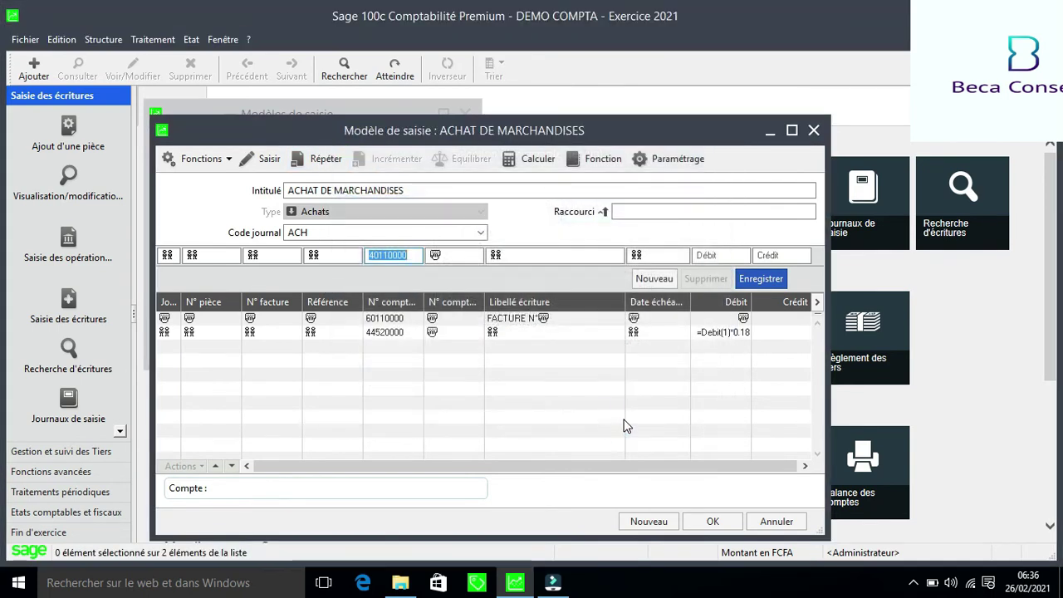
key(Tab)
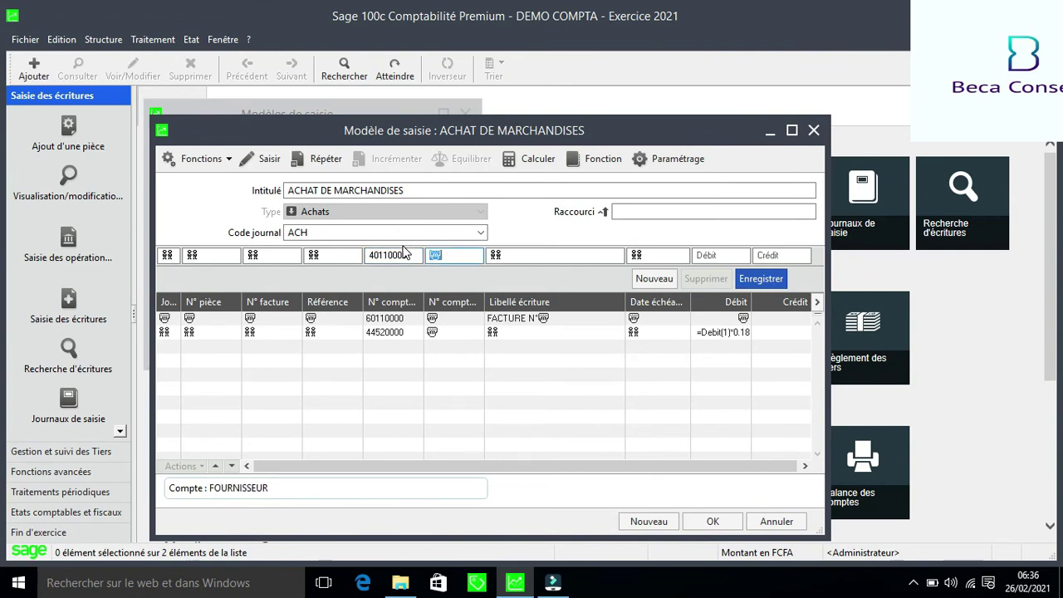
double_click(406, 253)
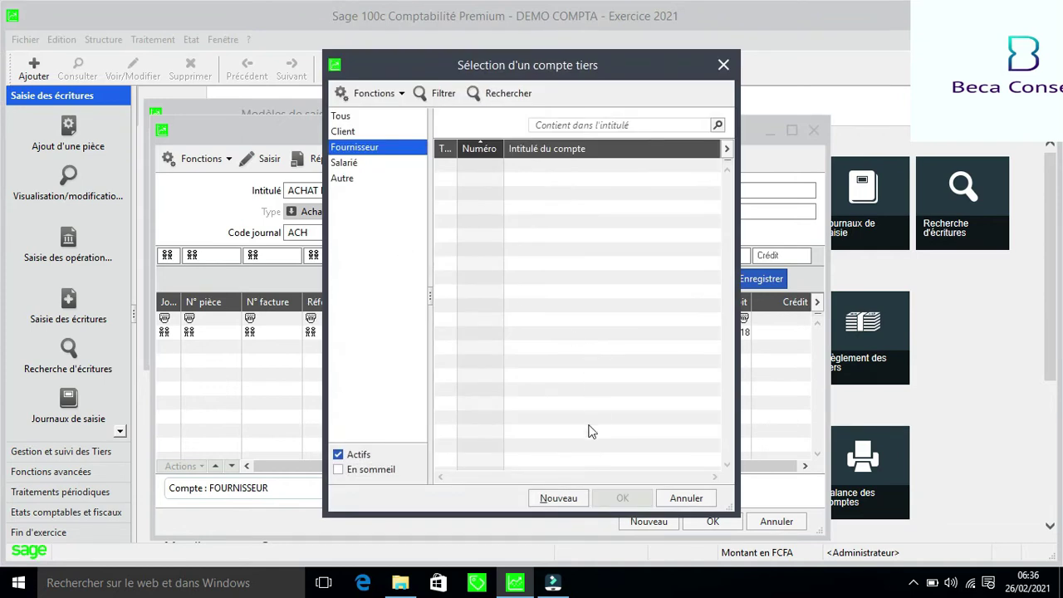
Start a new supplier account with code FOURS and enter the supplier's name as title
click(554, 498)
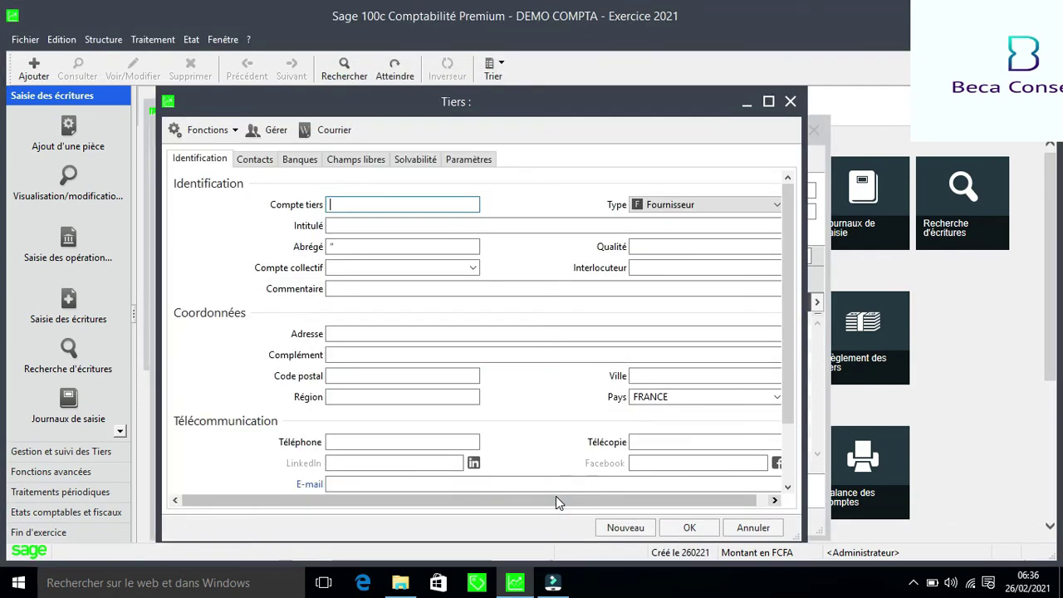
text(FOUR)
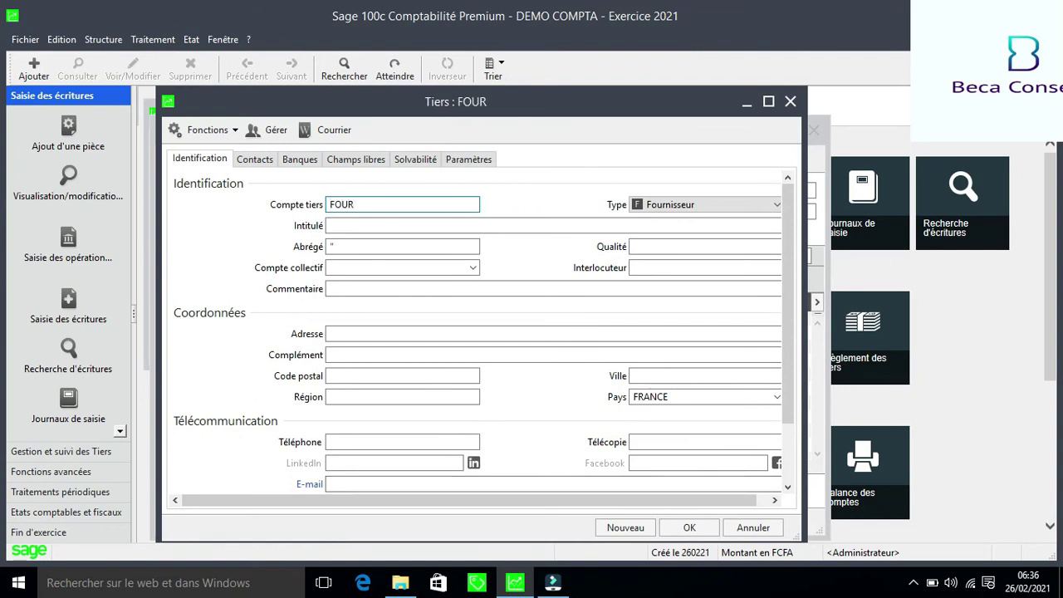
text(S)
key(Tab)
text(f)
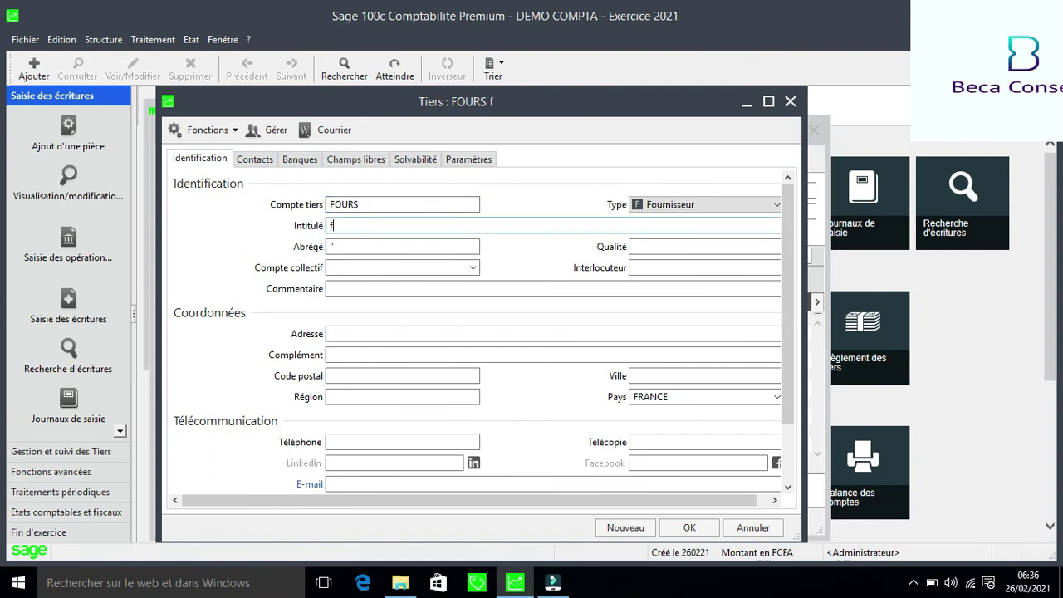
text(ourn)
key(BackSpace)
key(BackSpace)
key(BackSpace)
key(BackSpace)
key(BackSpace)
text(FOURN)
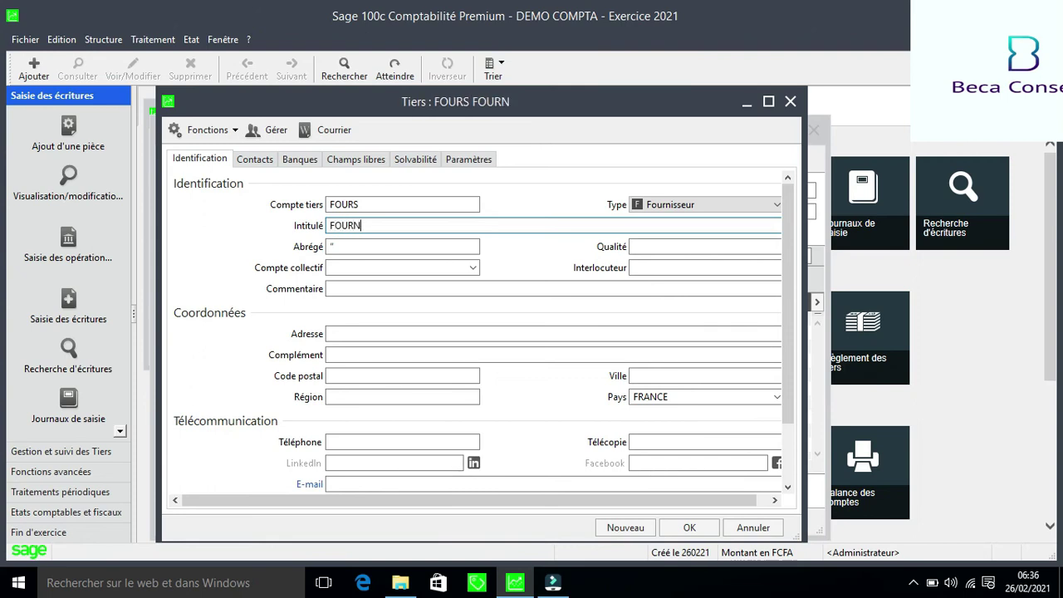
text(ISSEUR)
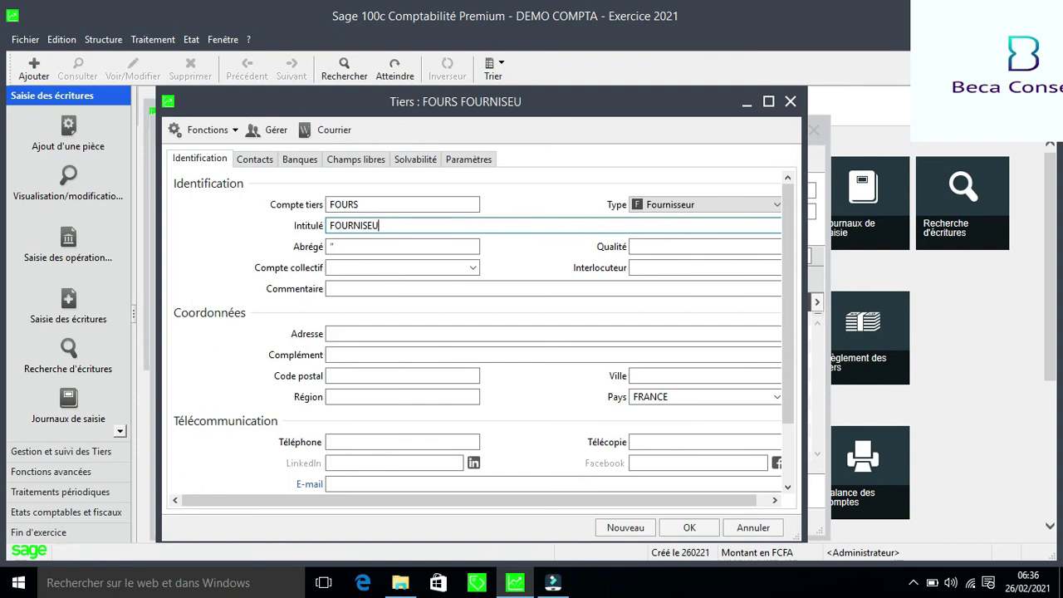
key(BackSpace)
key(BackSpace)
key(BackSpace)
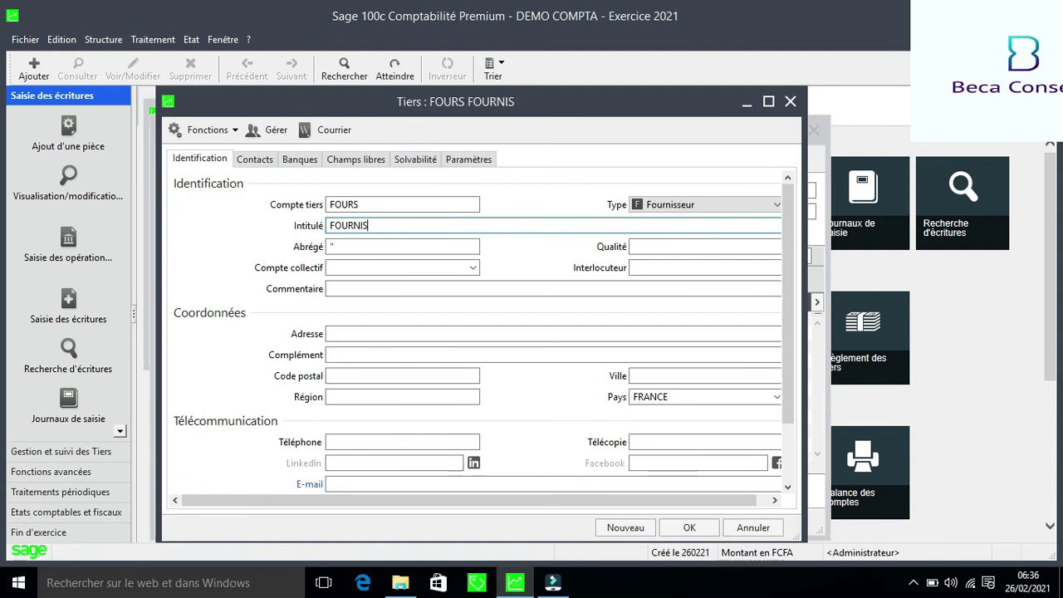
text(S)
text(EU)
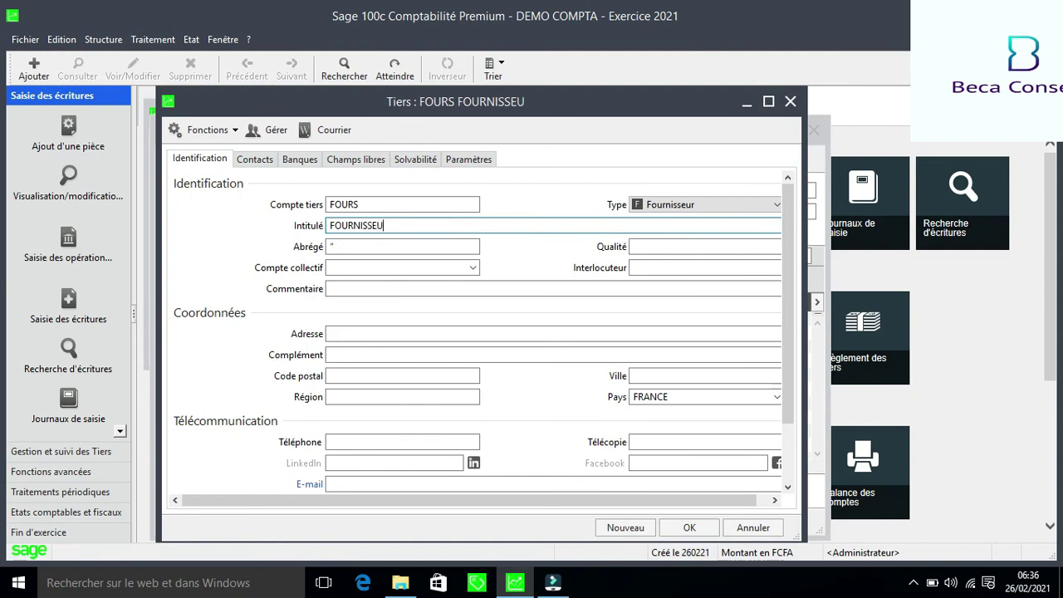
text(R R)
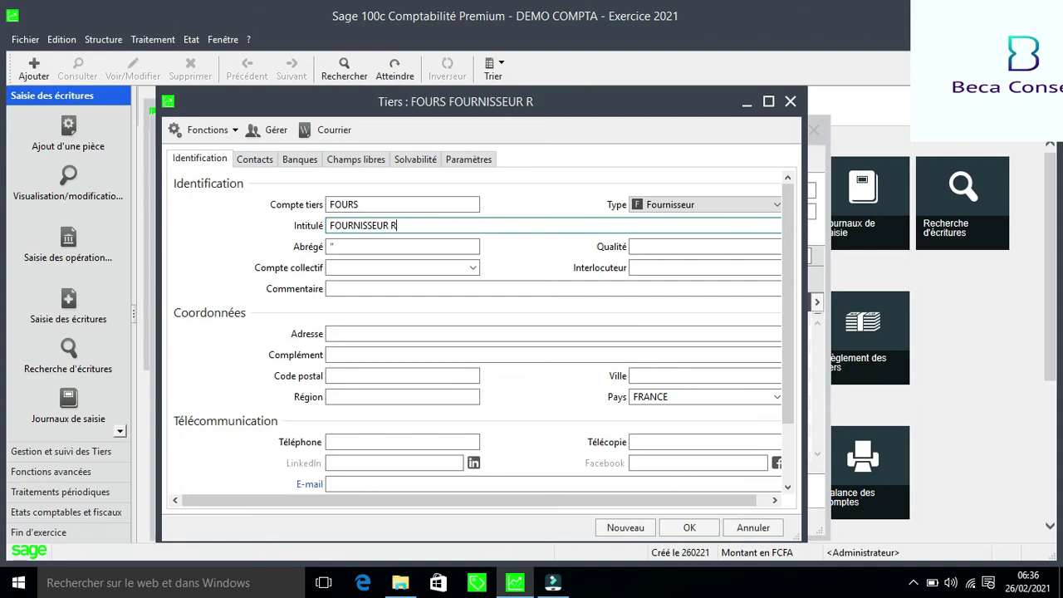
text(AP)
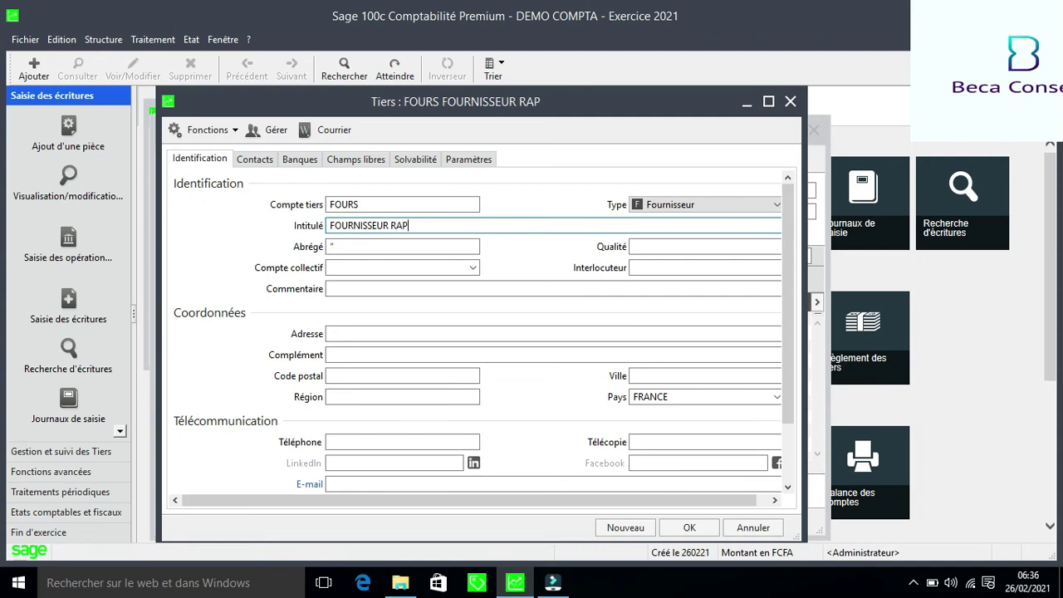
text(HAEL)
key(Tab)
key(Tab)
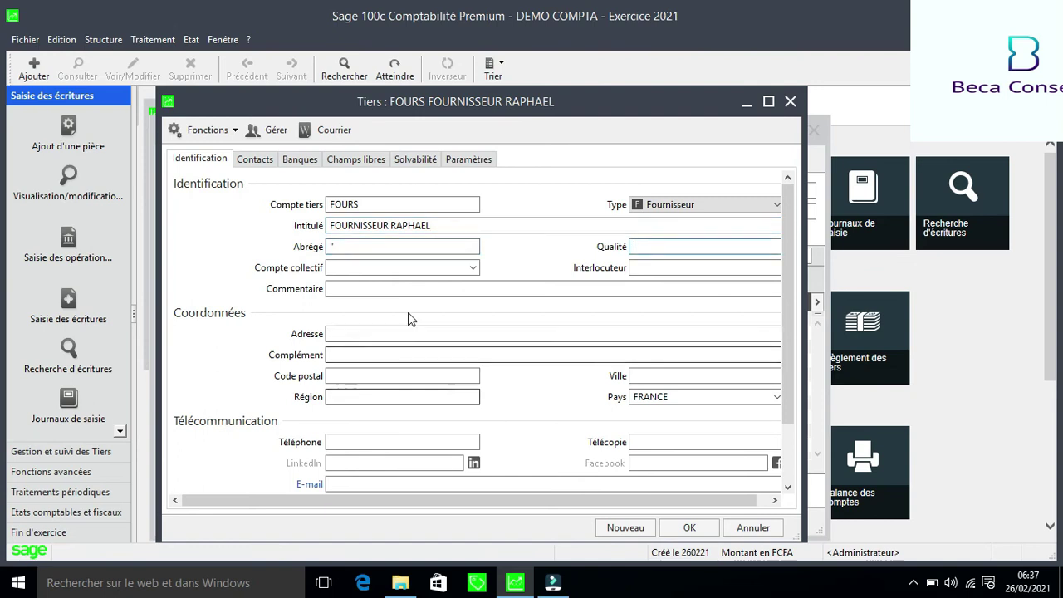
Set collective account 40110000 and save the new supplier account
click(368, 249)
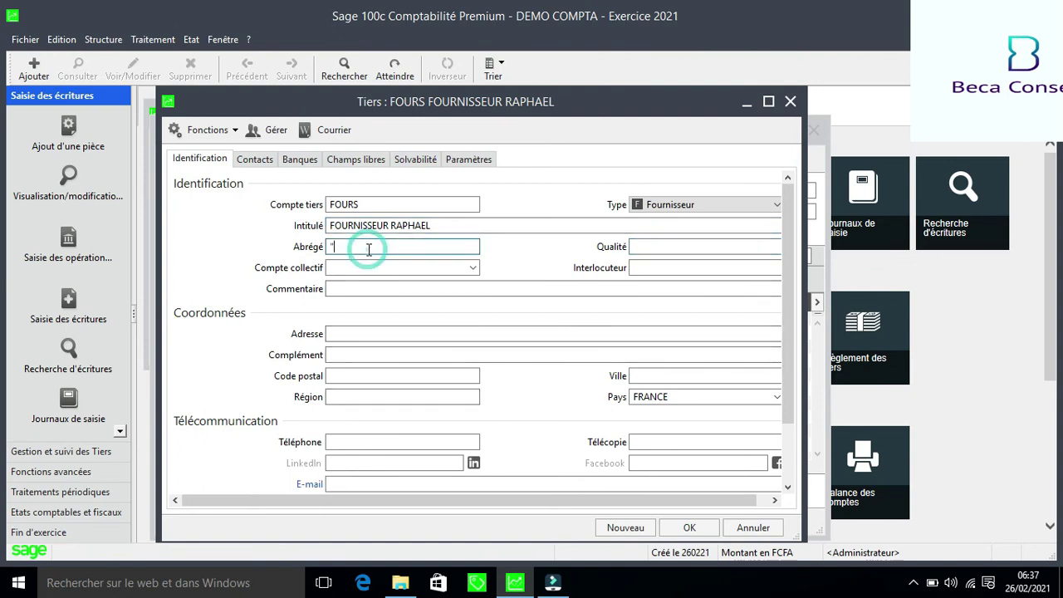
key(Tab)
key(Tab)
text(4011)
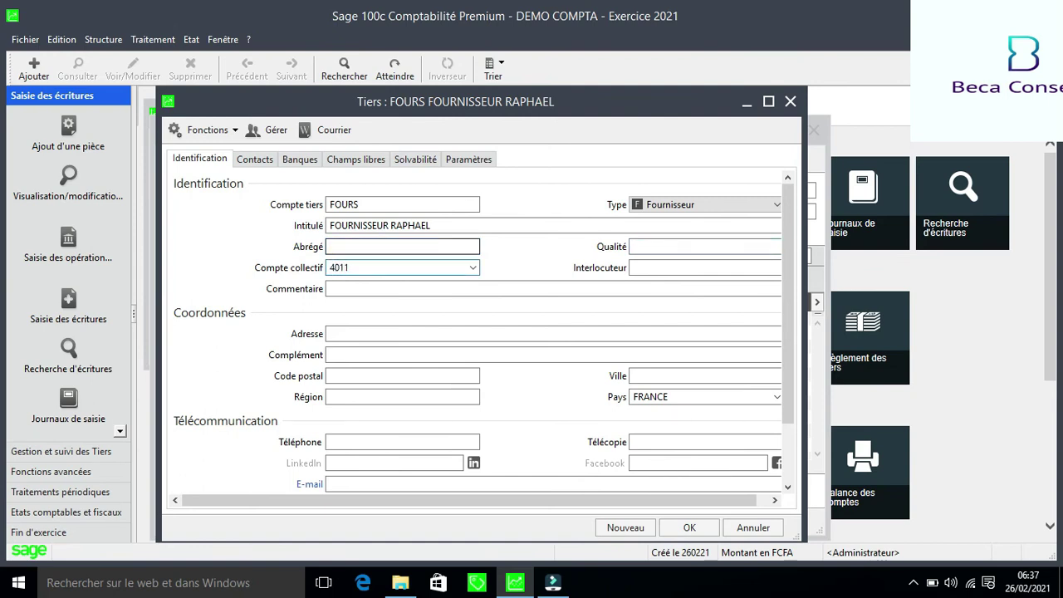
click(473, 267)
click(475, 268)
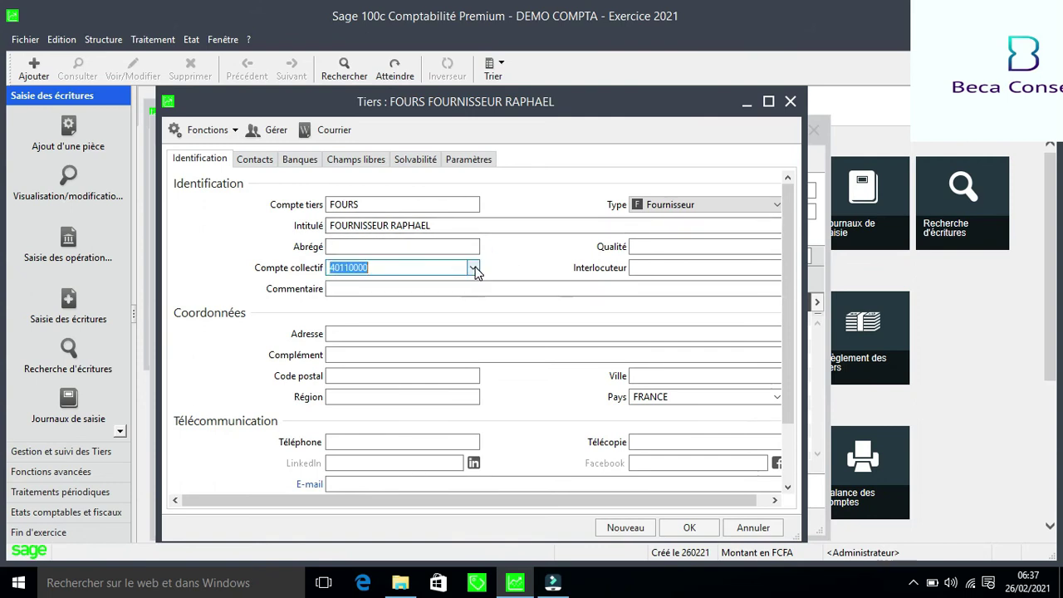
click(691, 530)
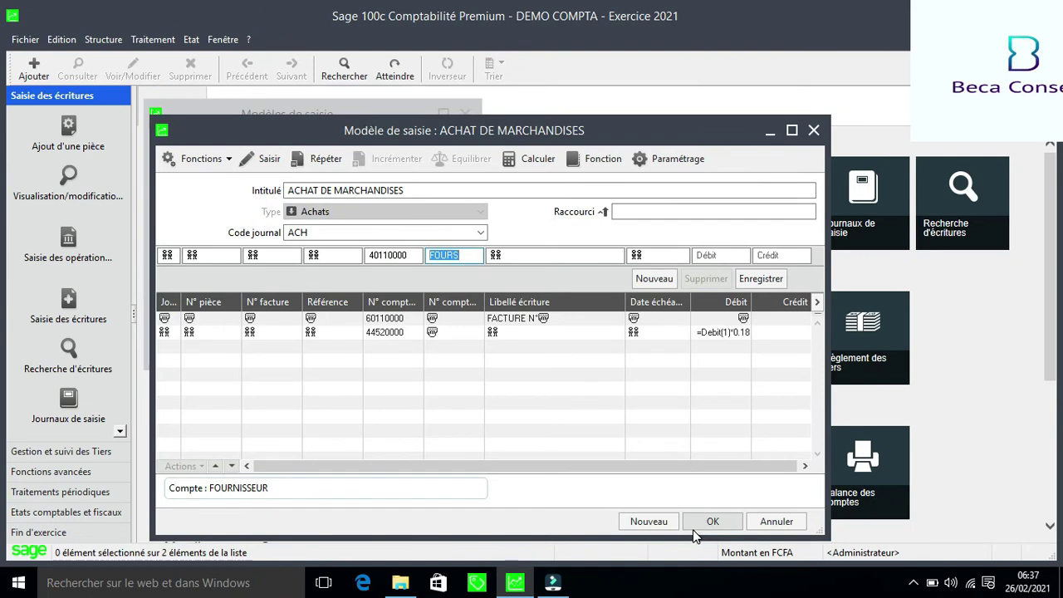
Set the supplier line due date to =Date_E(1), balance its credit, record it, and save the model
key(Tab)
key(Tab)
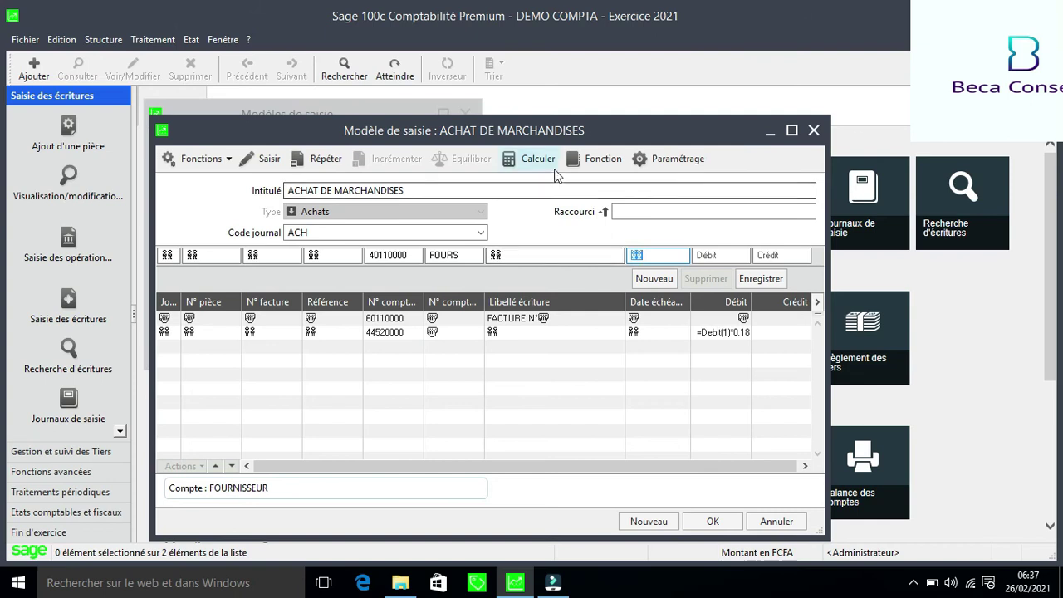
click(599, 162)
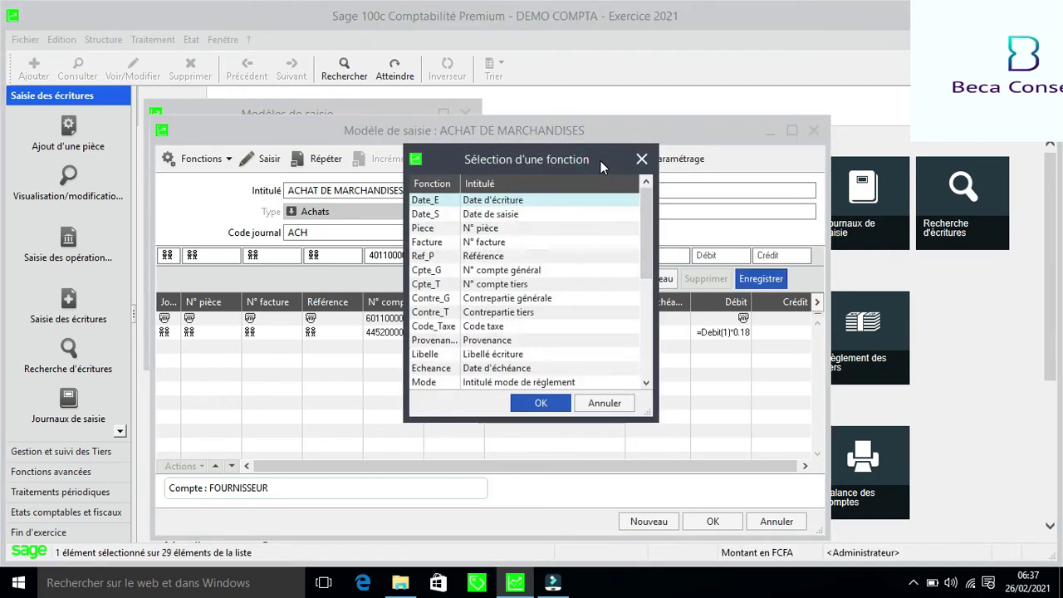
click(540, 404)
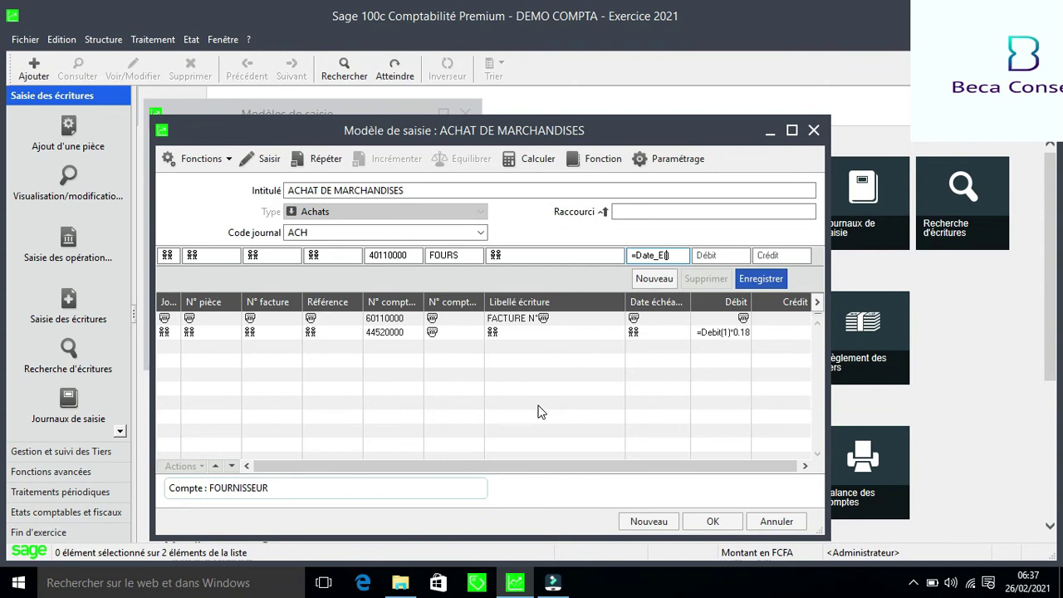
text(1)
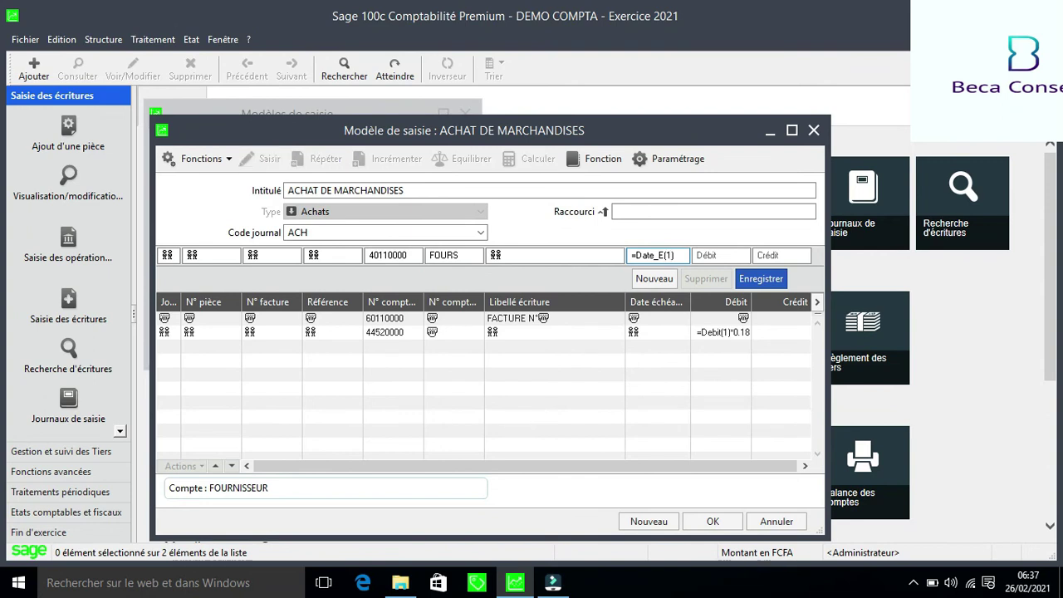
key(Tab)
key(Tab)
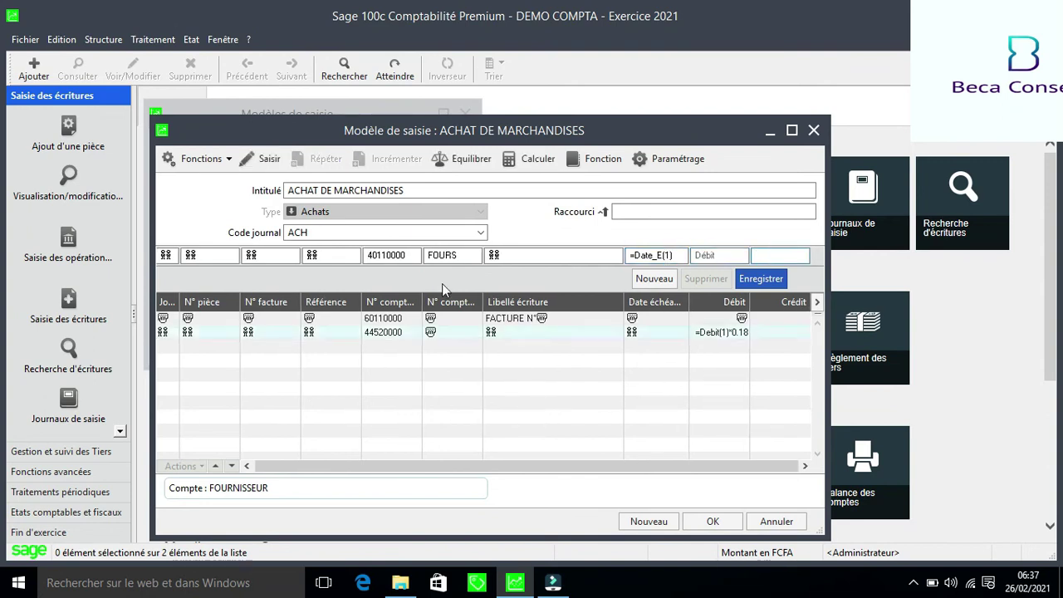
click(463, 164)
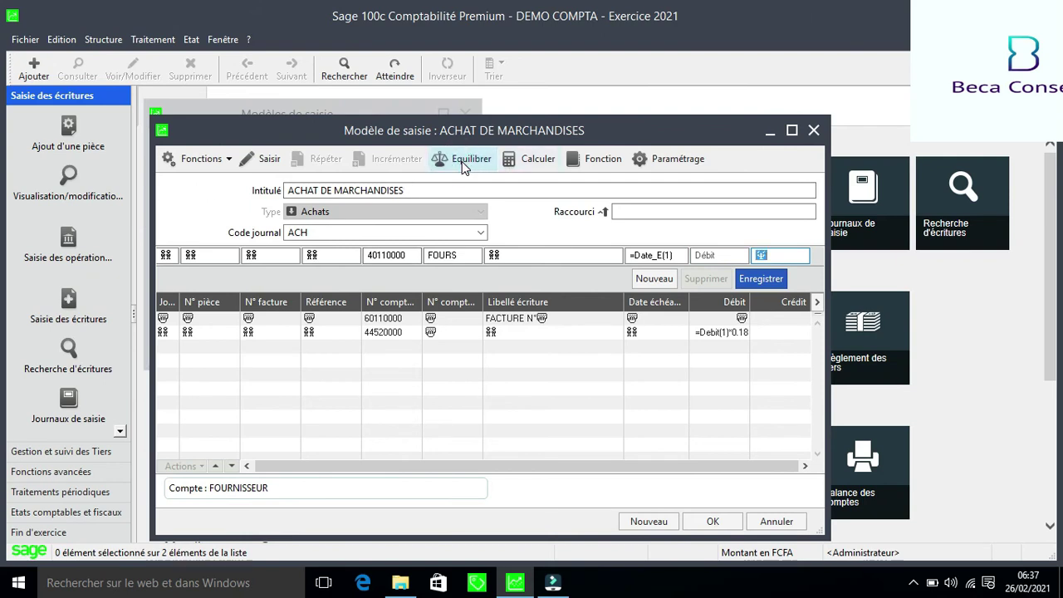
key(Return)
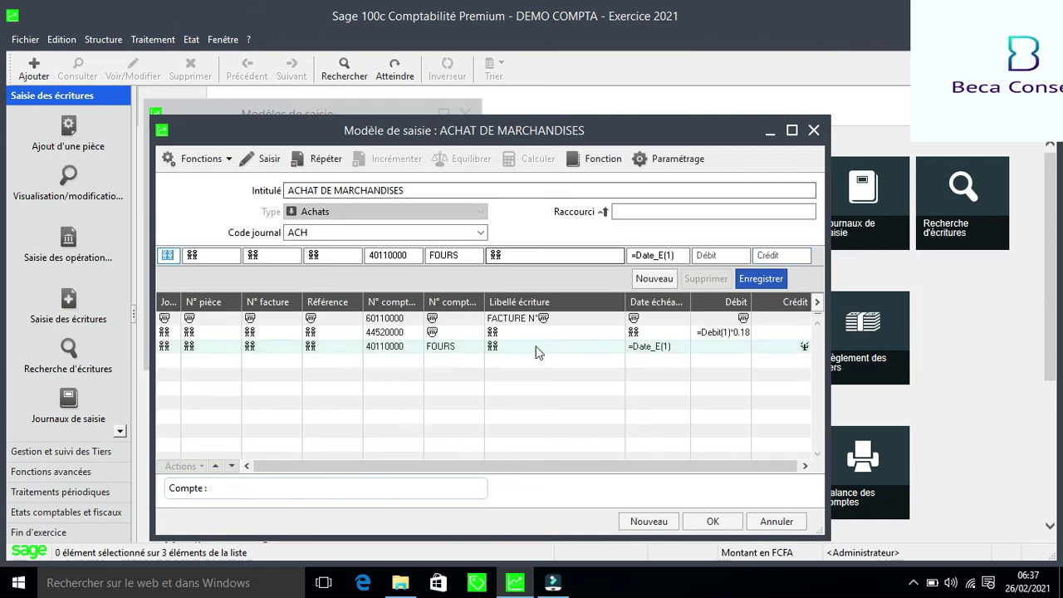
click(713, 521)
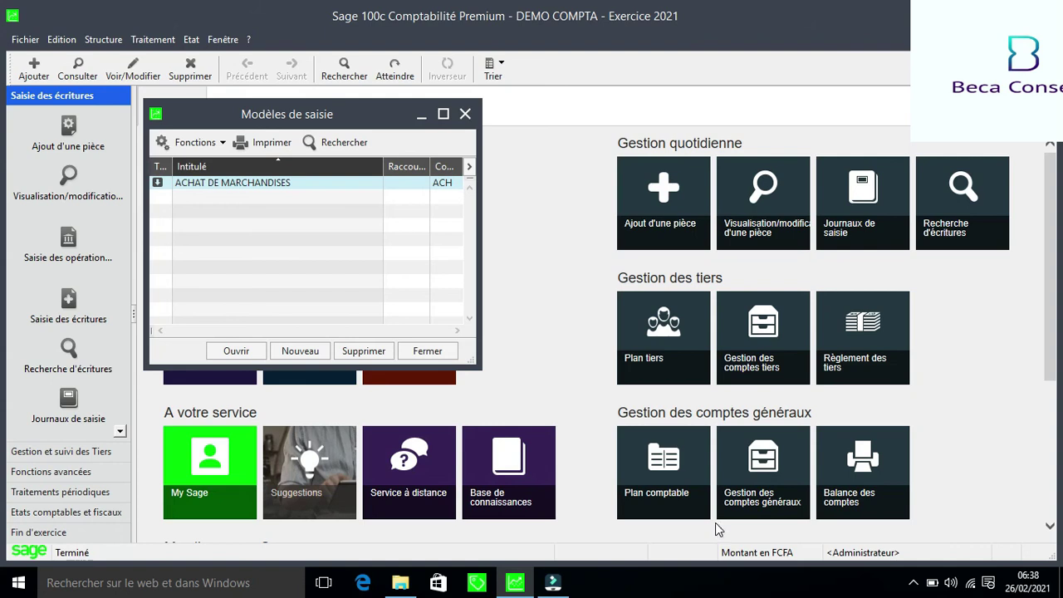
Close the models list and open the ACH journal for period janv.21 via Saisie des écritures
click(465, 115)
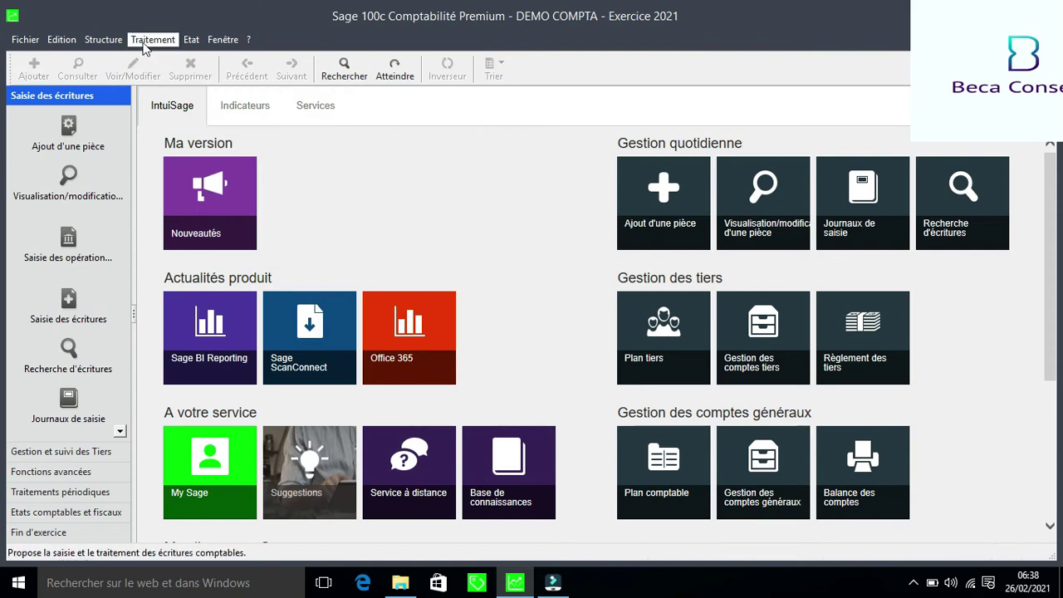
click(143, 41)
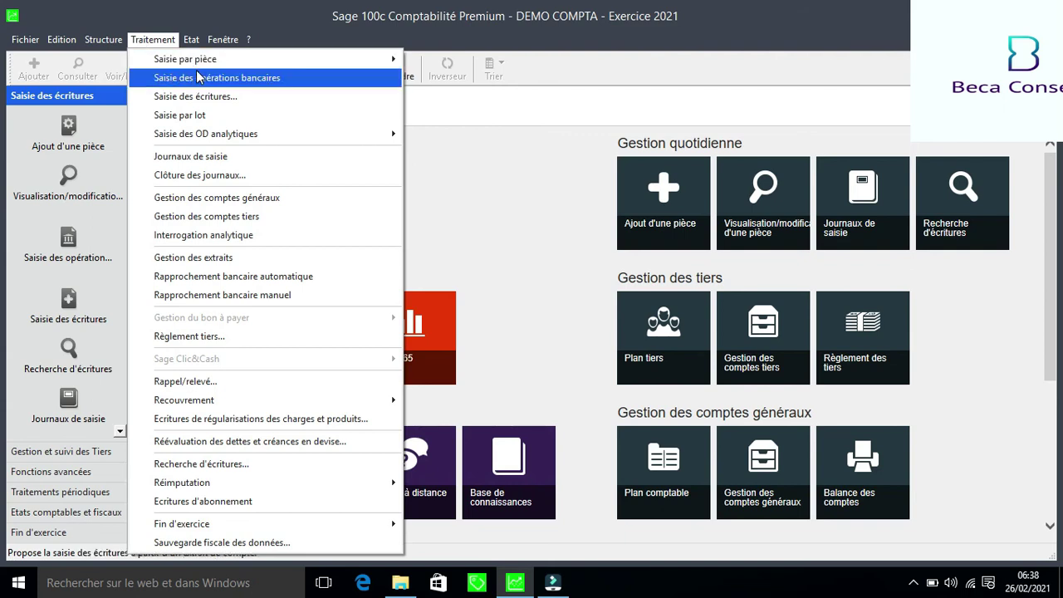
mouse_move(244, 67)
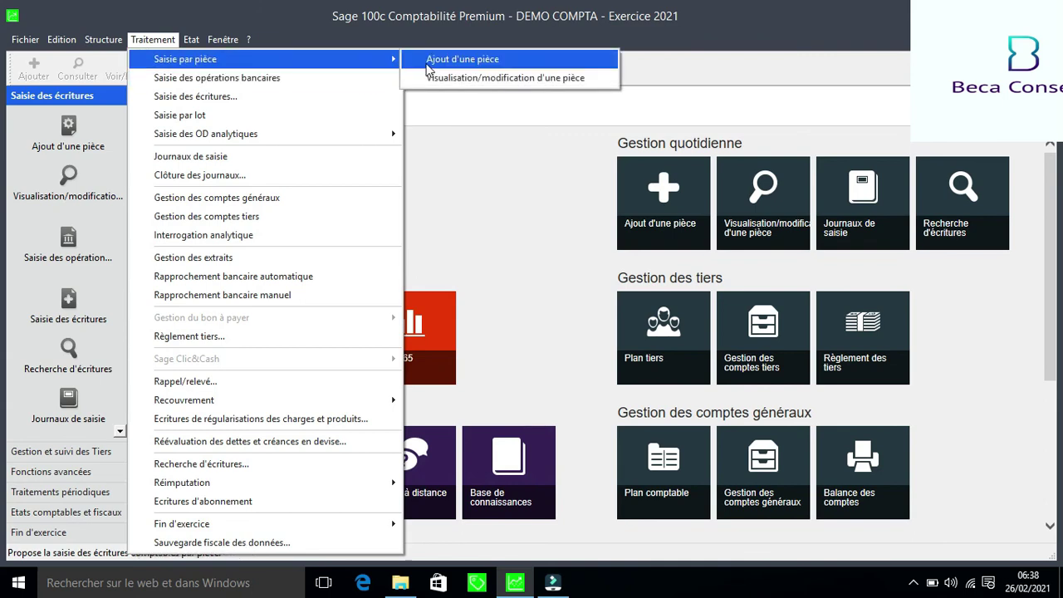
click(297, 100)
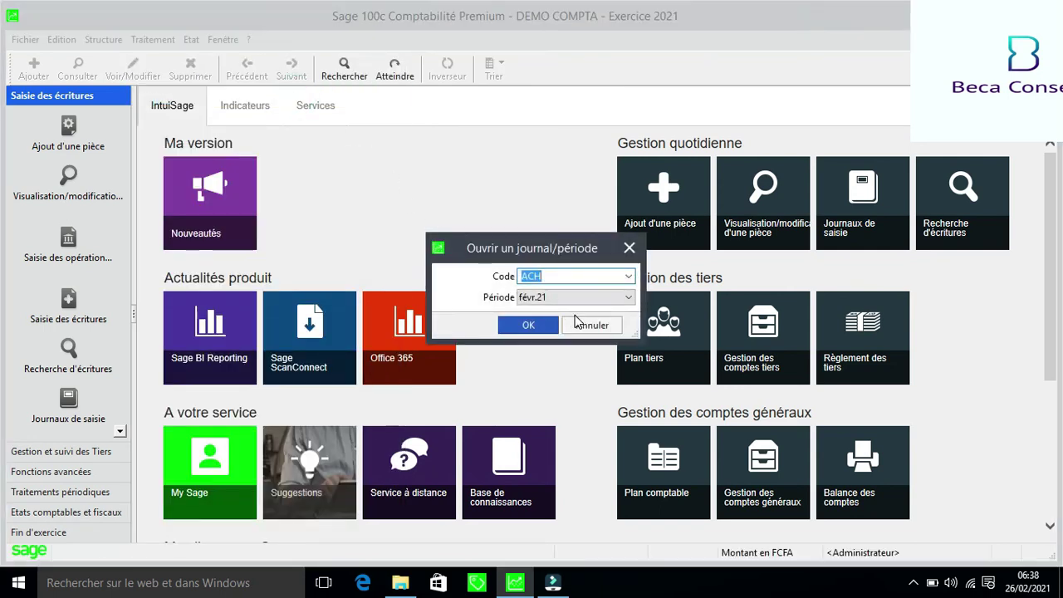
click(634, 300)
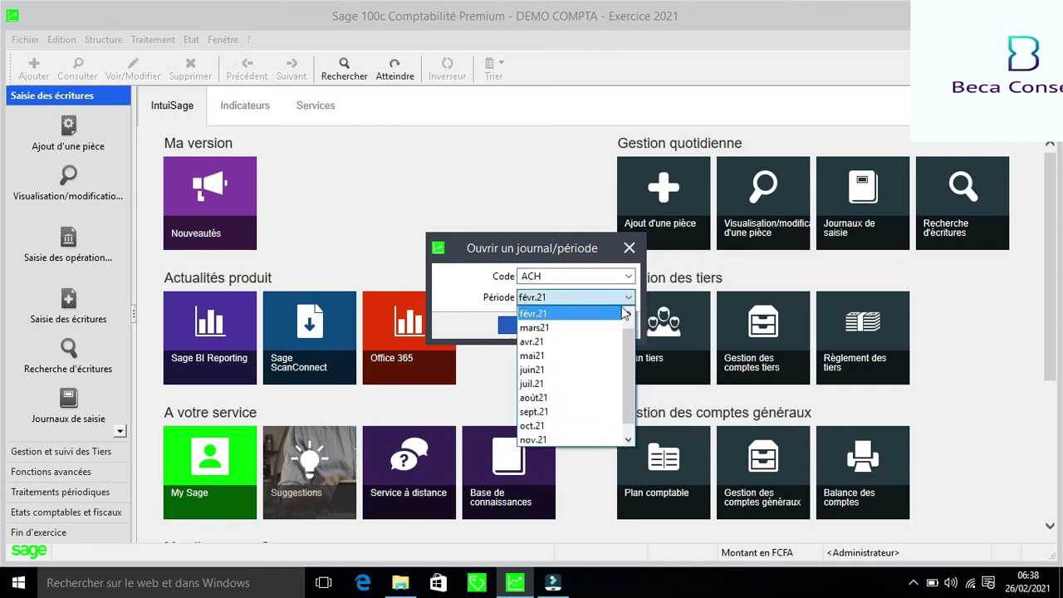
click(629, 314)
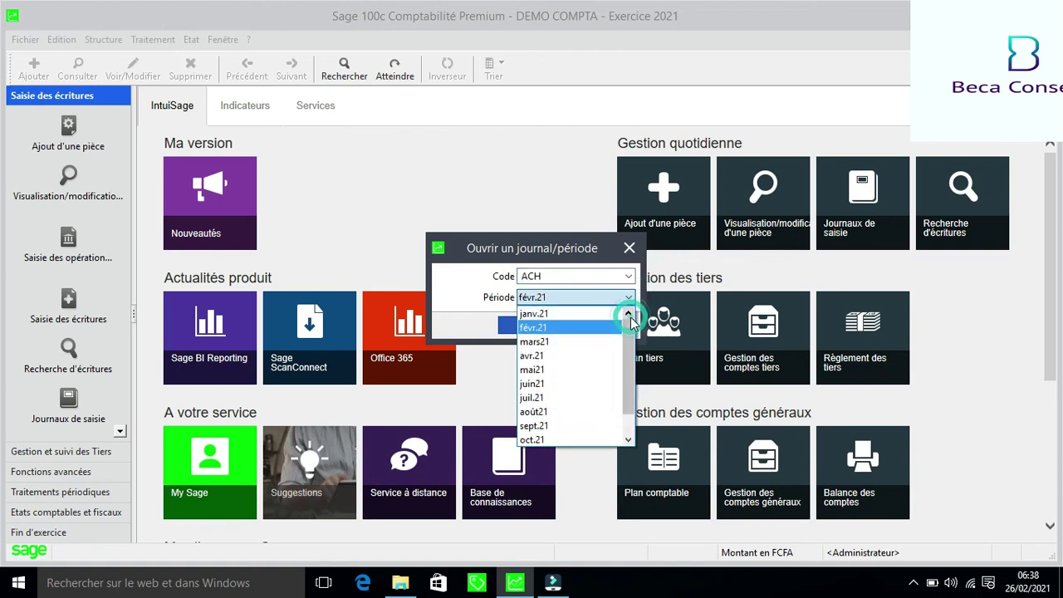
click(572, 316)
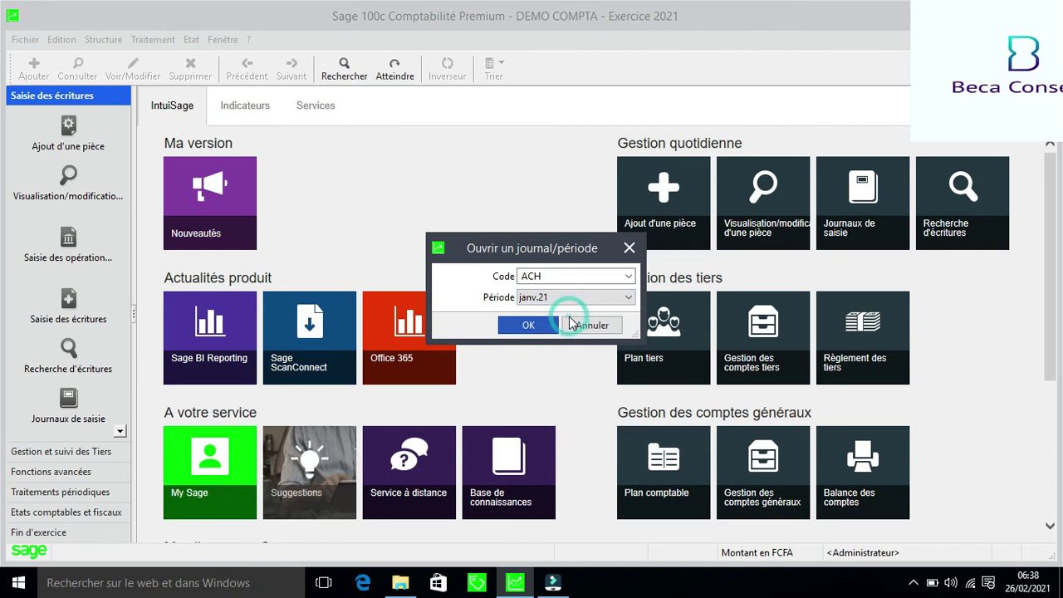
click(527, 328)
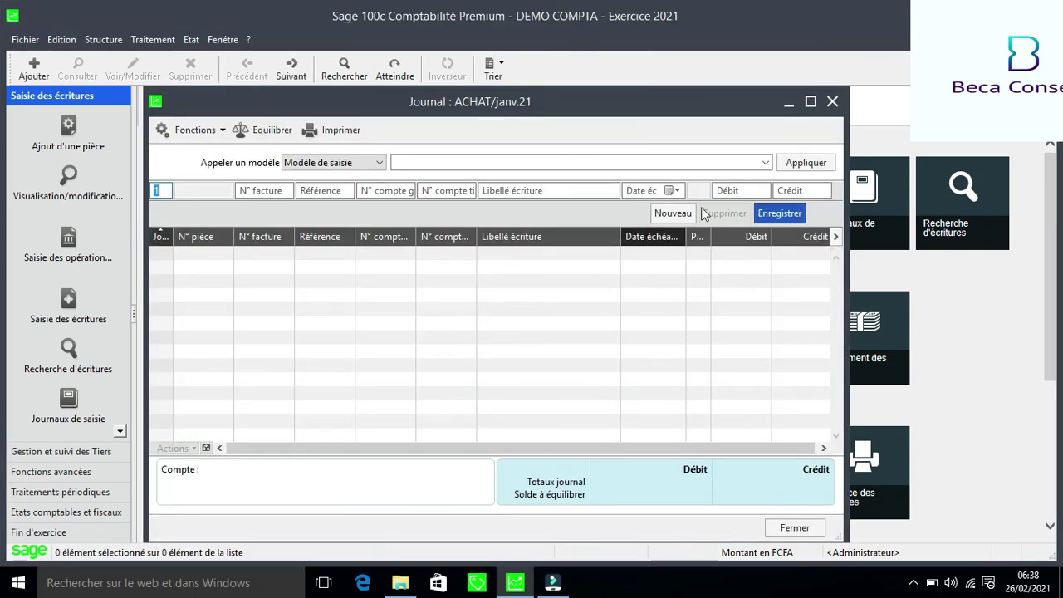
Apply ACHAT DE MARCHANDISES with day 15, label FACTURE N°12/GEN and 100 000 000 debit, then save
click(769, 166)
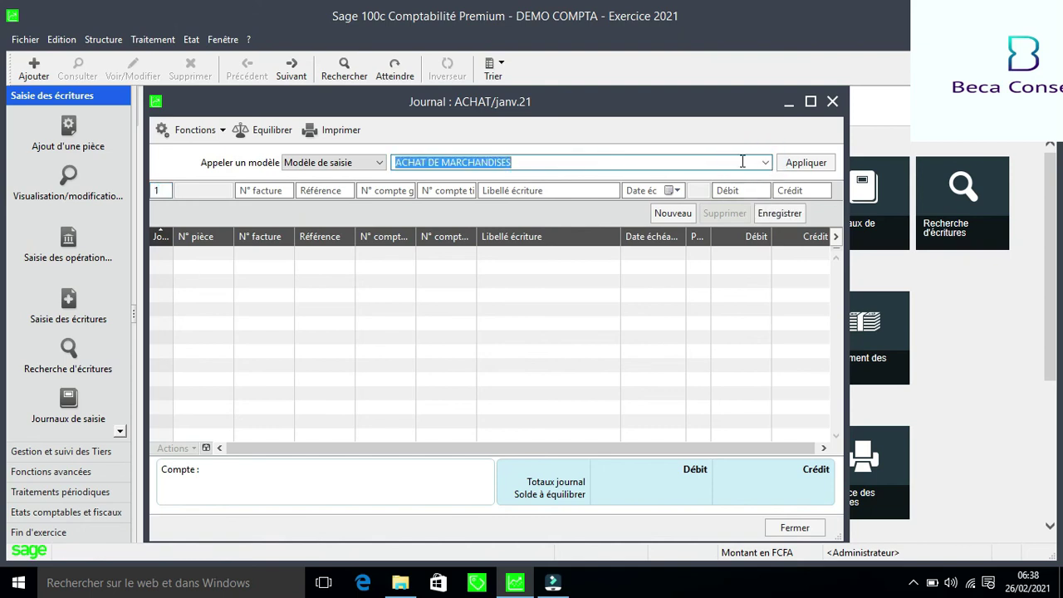
click(802, 164)
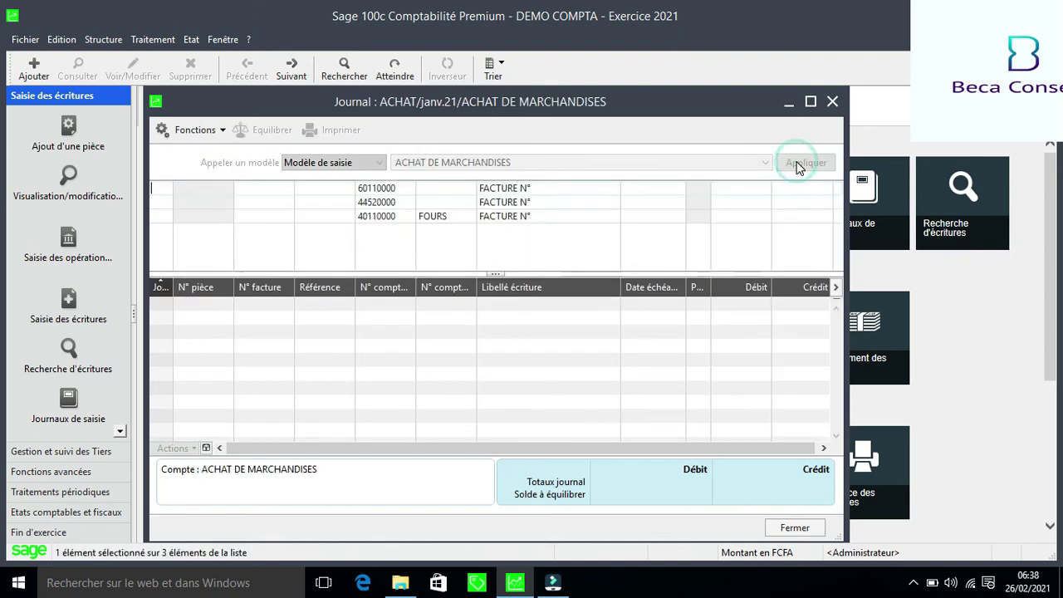
click(811, 103)
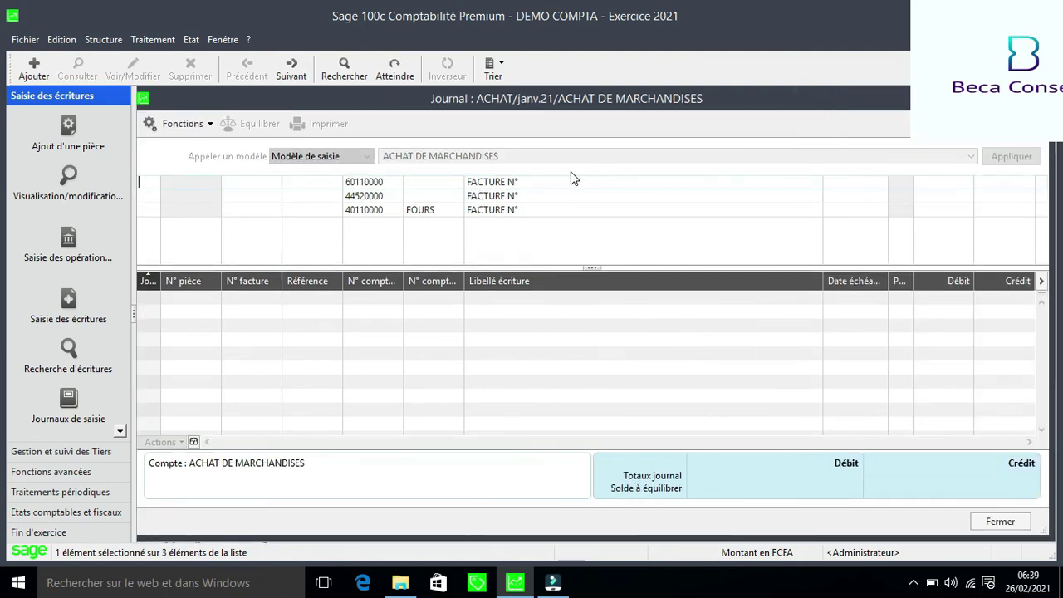
text(15)
click(525, 188)
text(12/GEN)
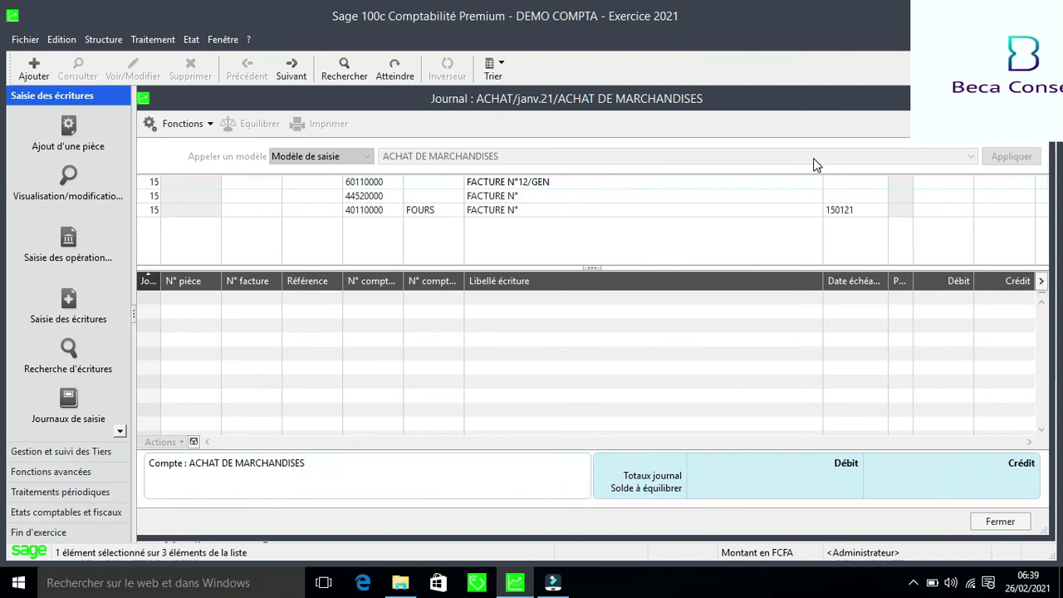
click(926, 180)
text(1000000)
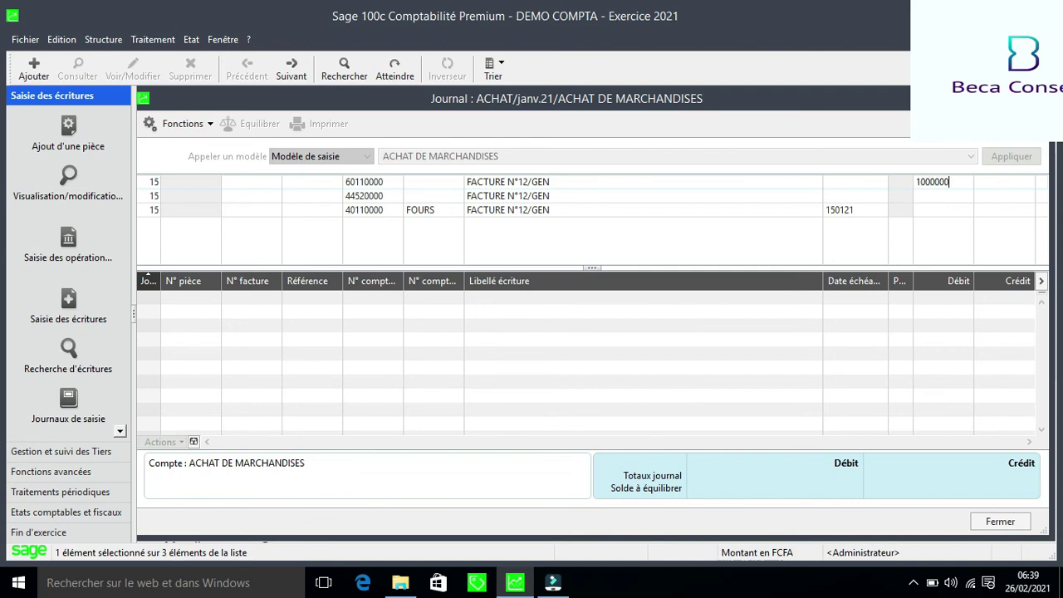
text(0)
key(Return)
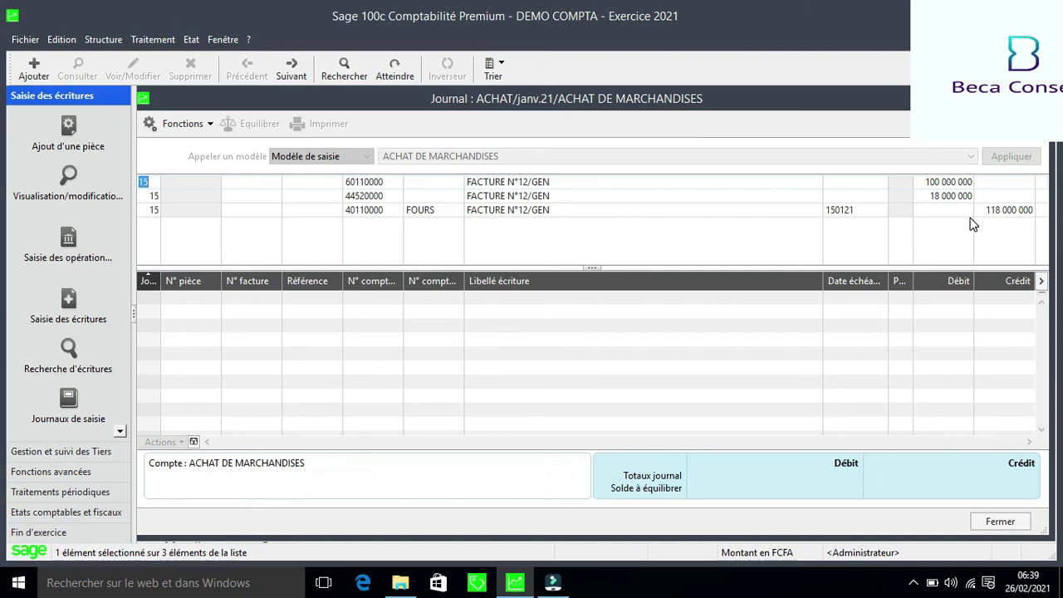
key(Return)
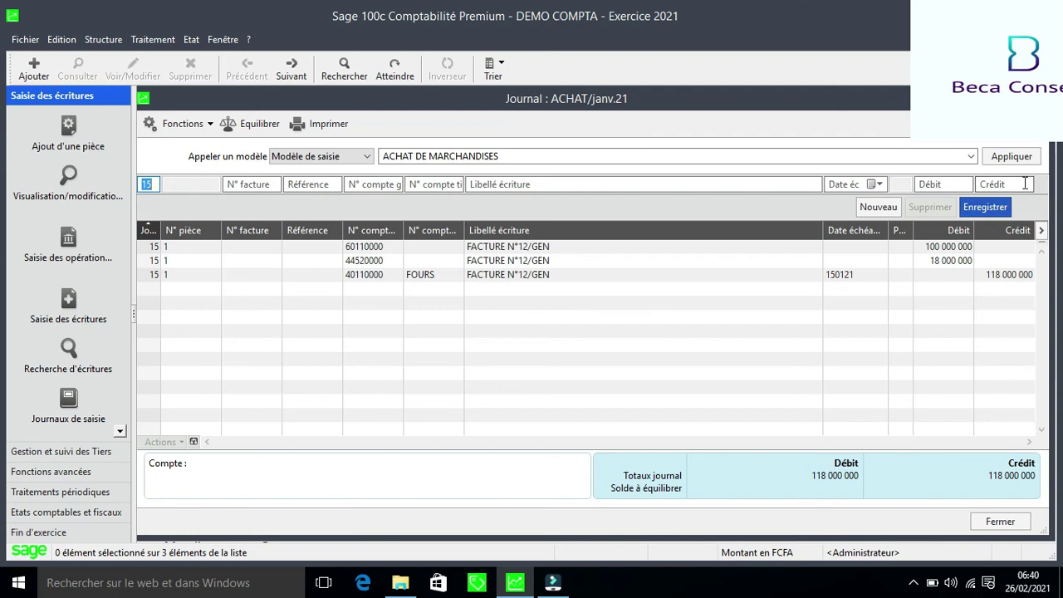
Clear the entry model for a manual entry and set the day to 12
click(968, 161)
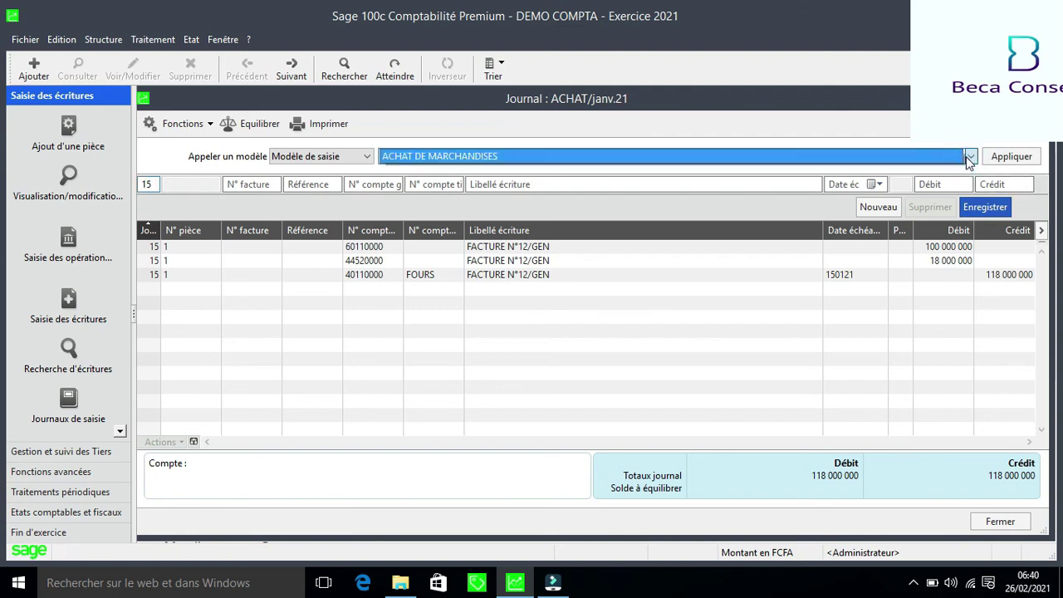
click(963, 158)
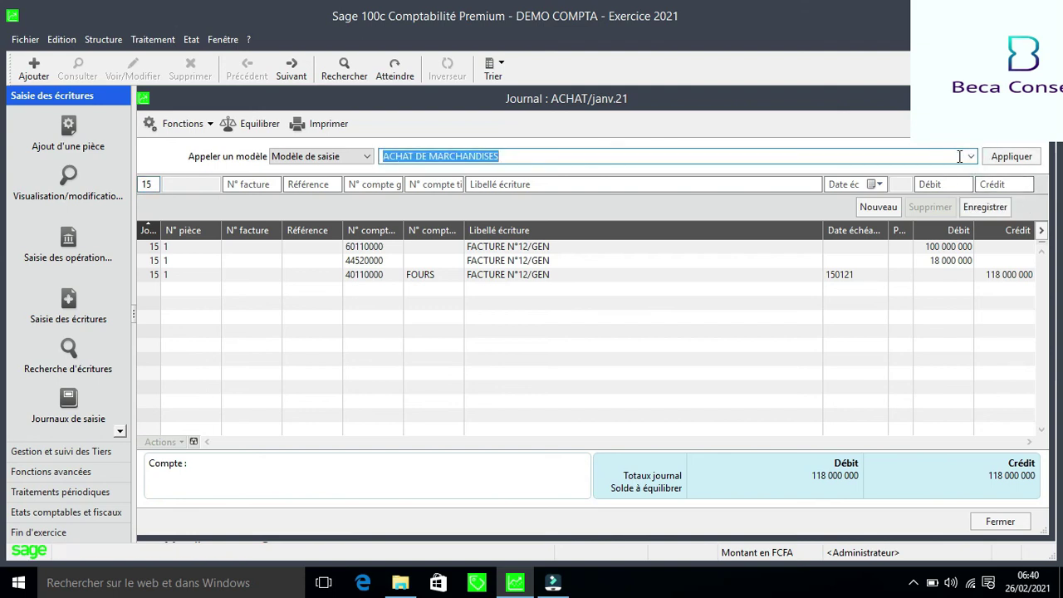
key(BackSpace)
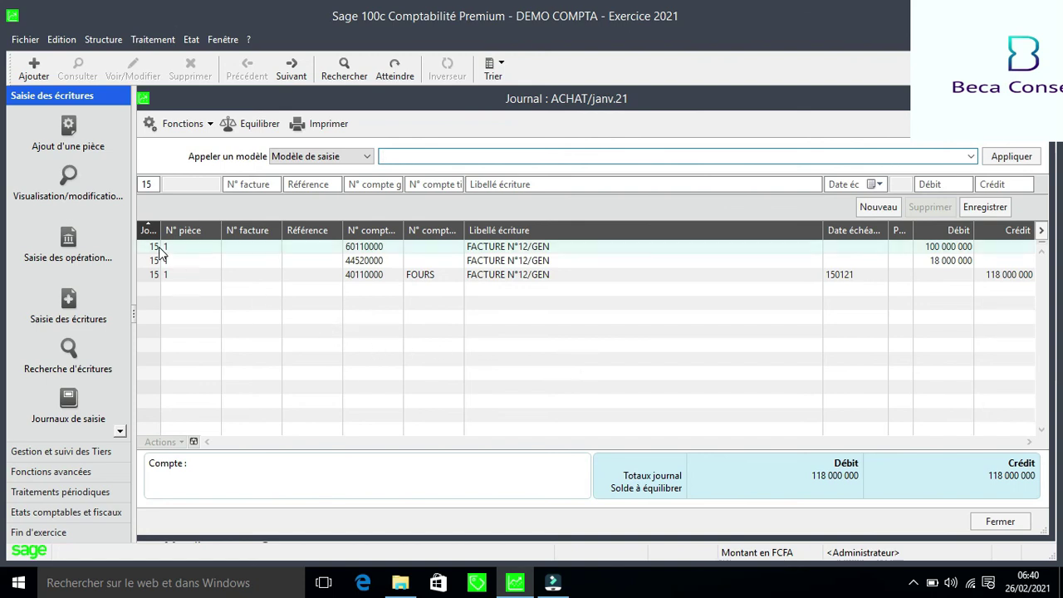
click(145, 185)
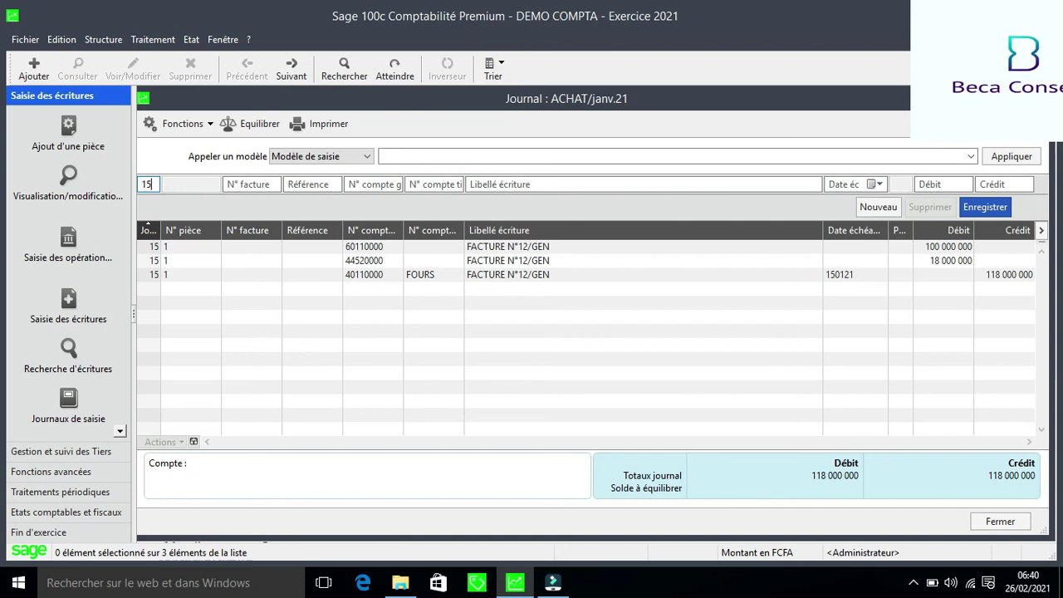
key(BackSpace)
key(BackSpace)
text(12)
key(Tab)
key(Tab)
key(Tab)
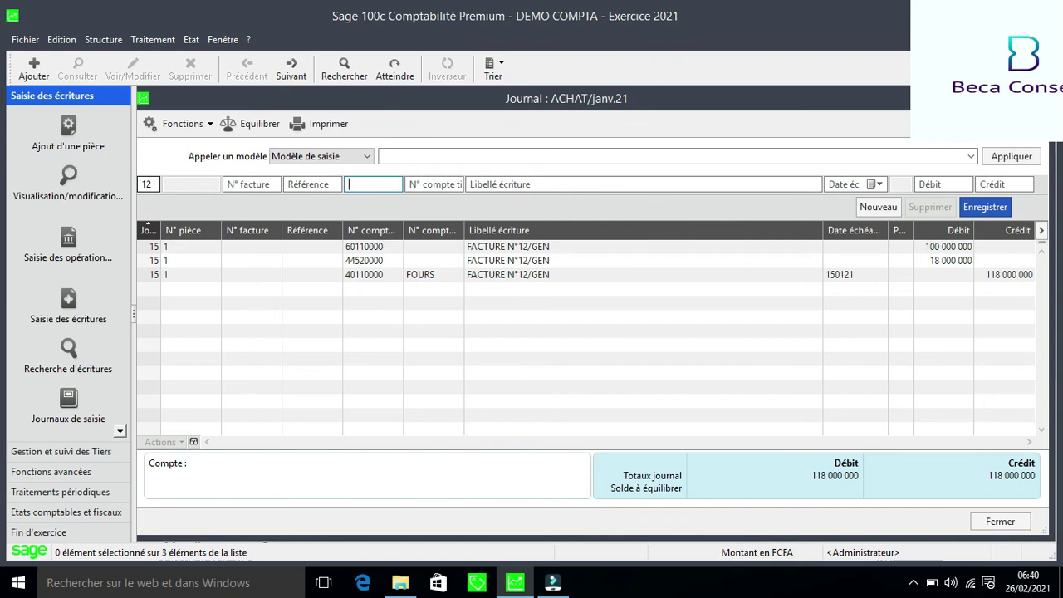
Record a 1 000 000 debit on 60110000 labelled FACTURE N°45
text(6011)
text(0000)
key(Tab)
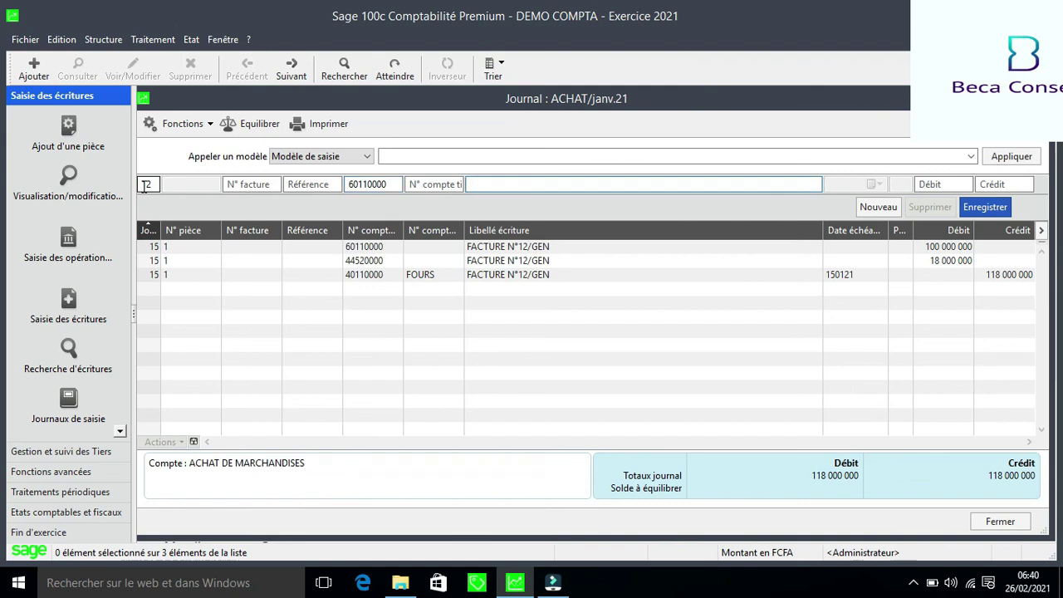
text(FACTURE N°45)
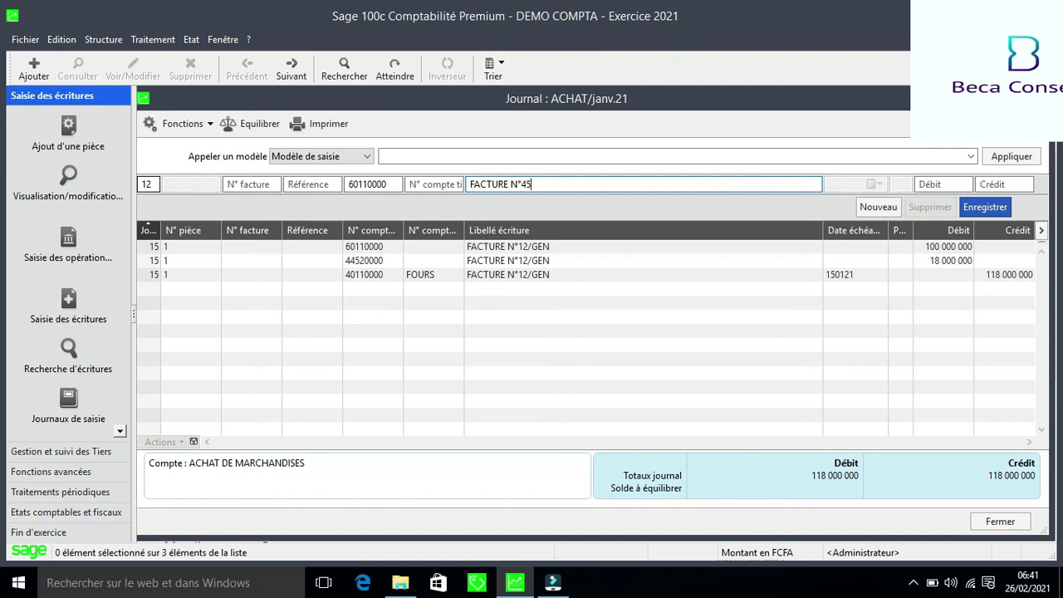
click(943, 183)
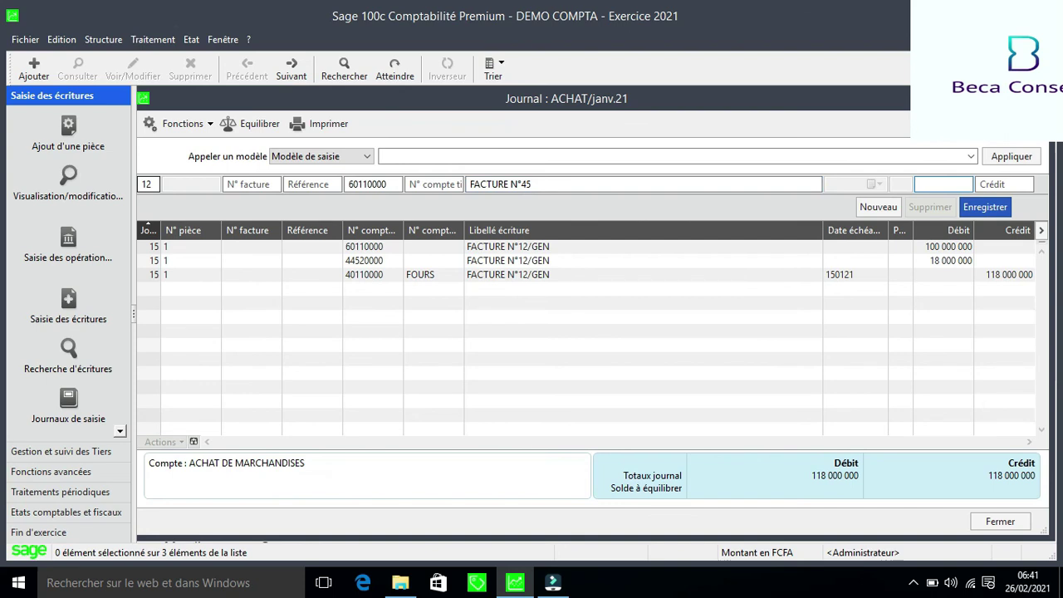
text(1000000)
key(Return)
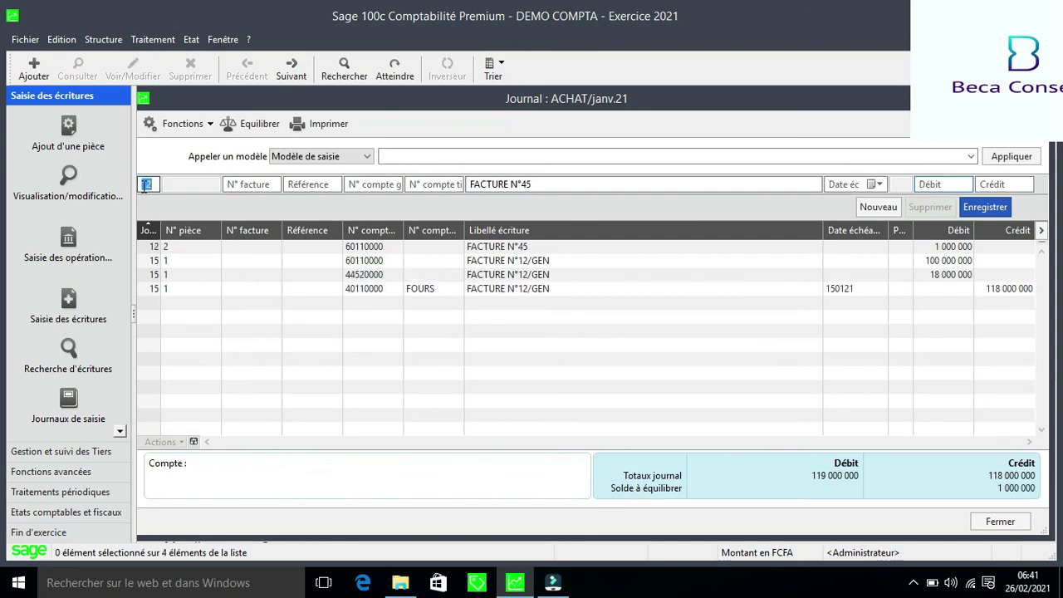
Add the balancing 1 000 000 credit on 40110000 for supplier FOURS and save
key(Tab)
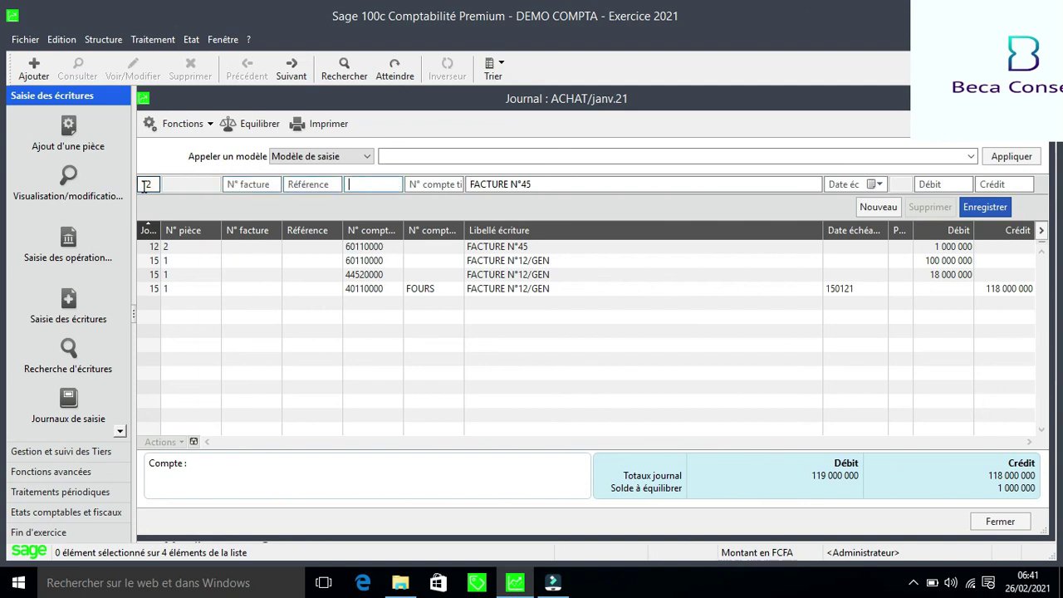
text(40110000)
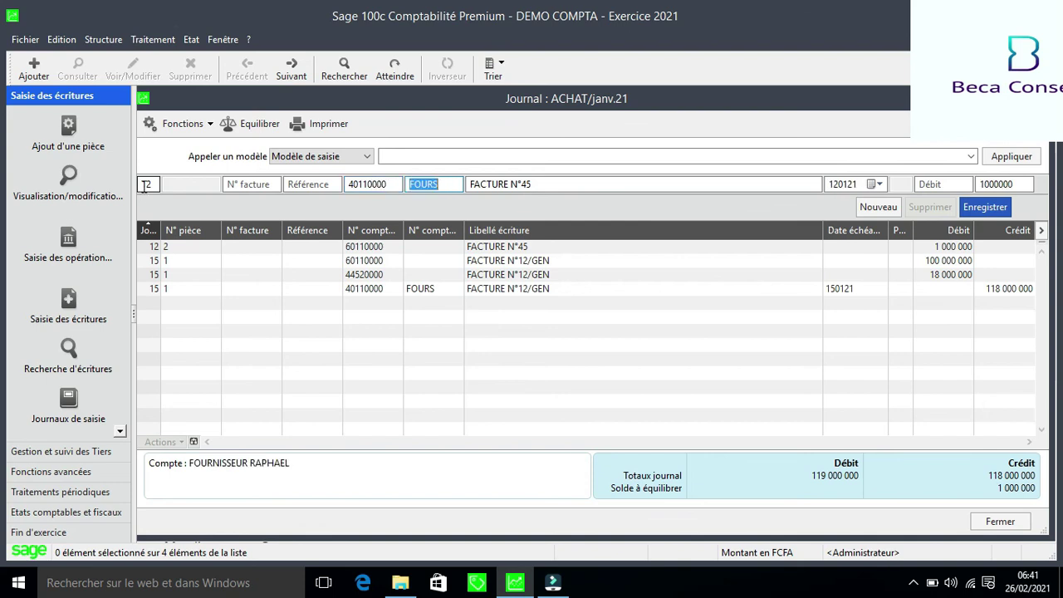
key(Tab)
key(Tab)
key(Tab)
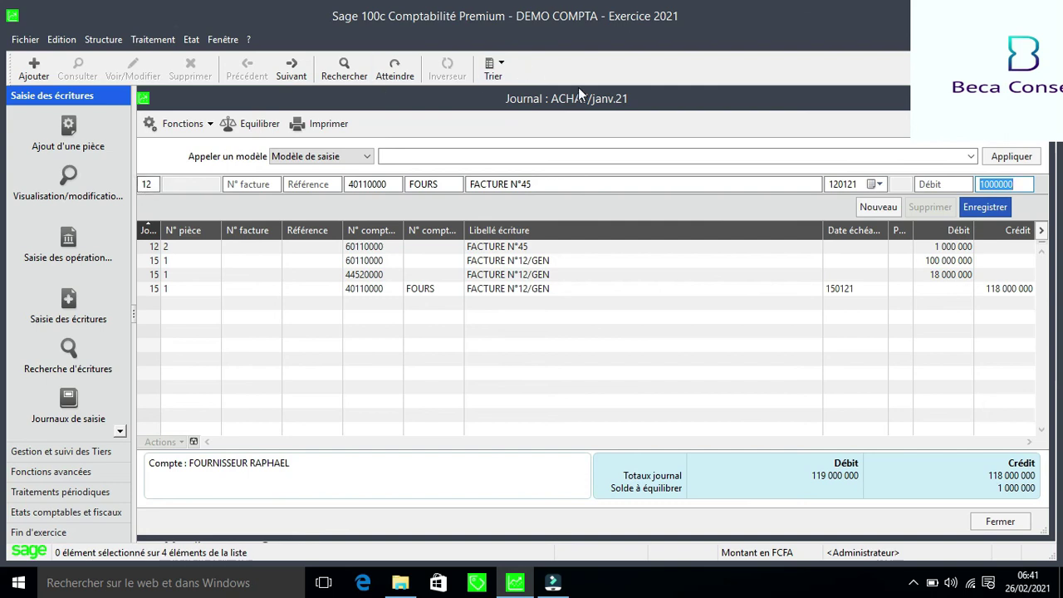
click(983, 213)
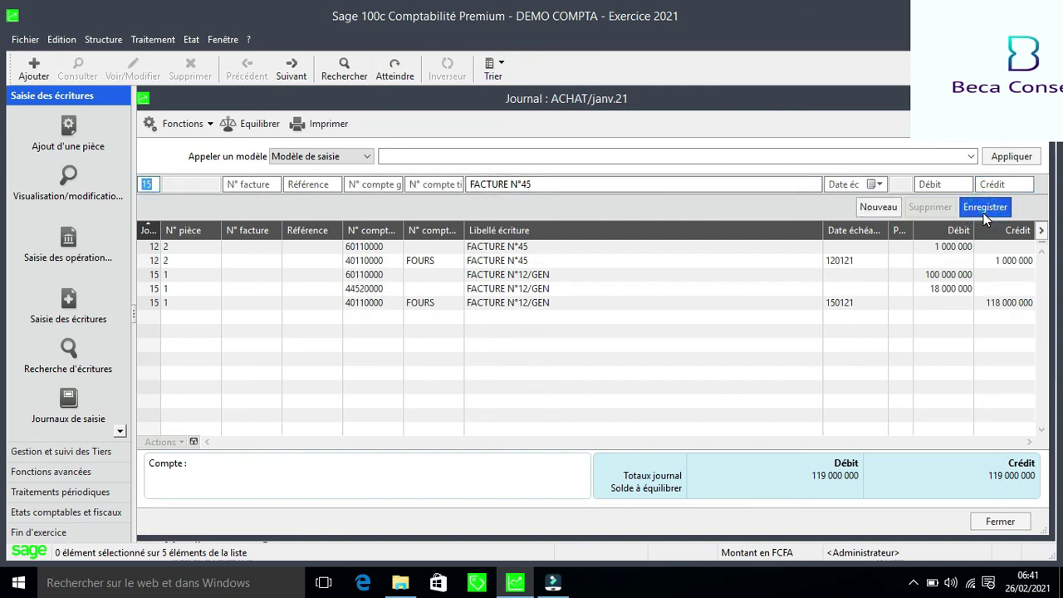